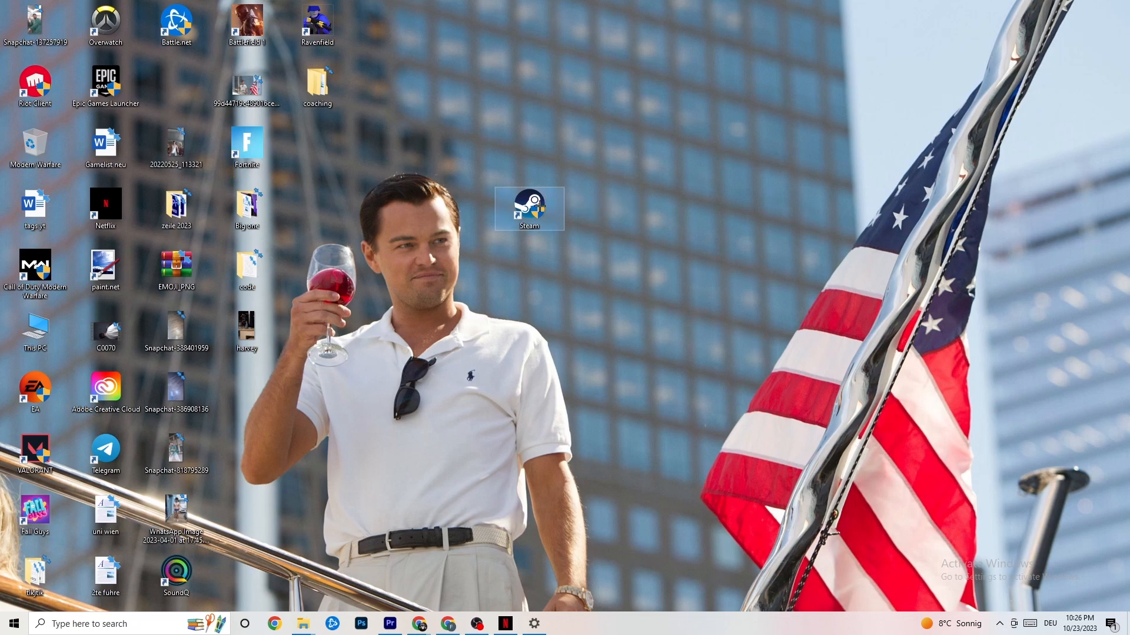
right_click(541, 206)
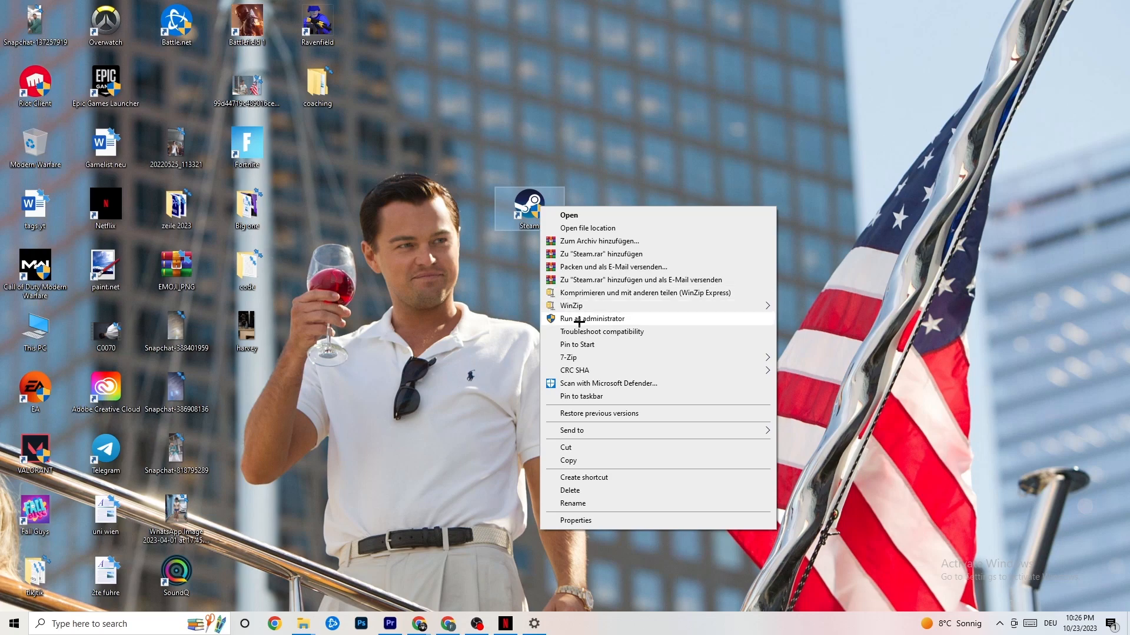
click(500, 314)
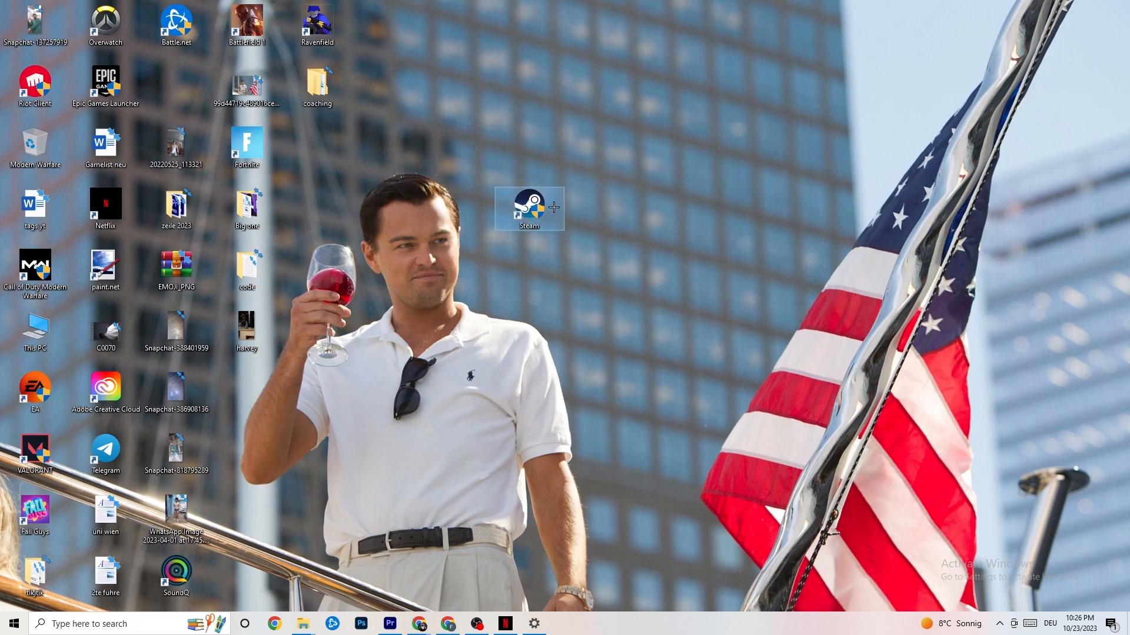
Step: Review the Steam shortcut's compatibility properties, including the list of Windows versions for compatibility mode, and accept the dialog
right_click(527, 210)
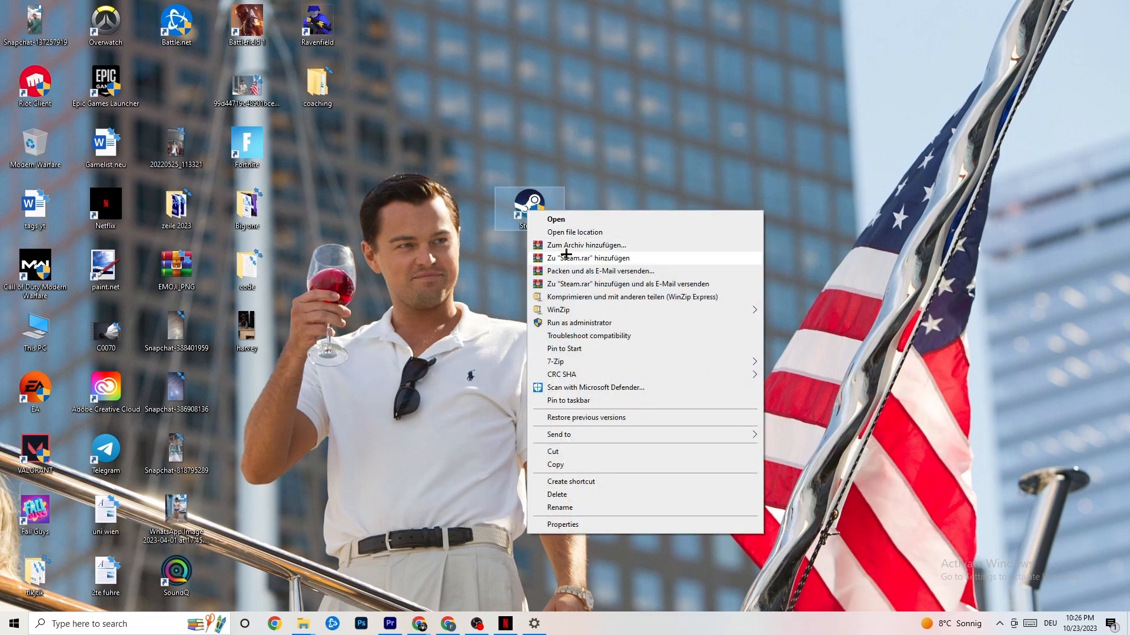
click(588, 525)
drag(614, 216, 557, 133)
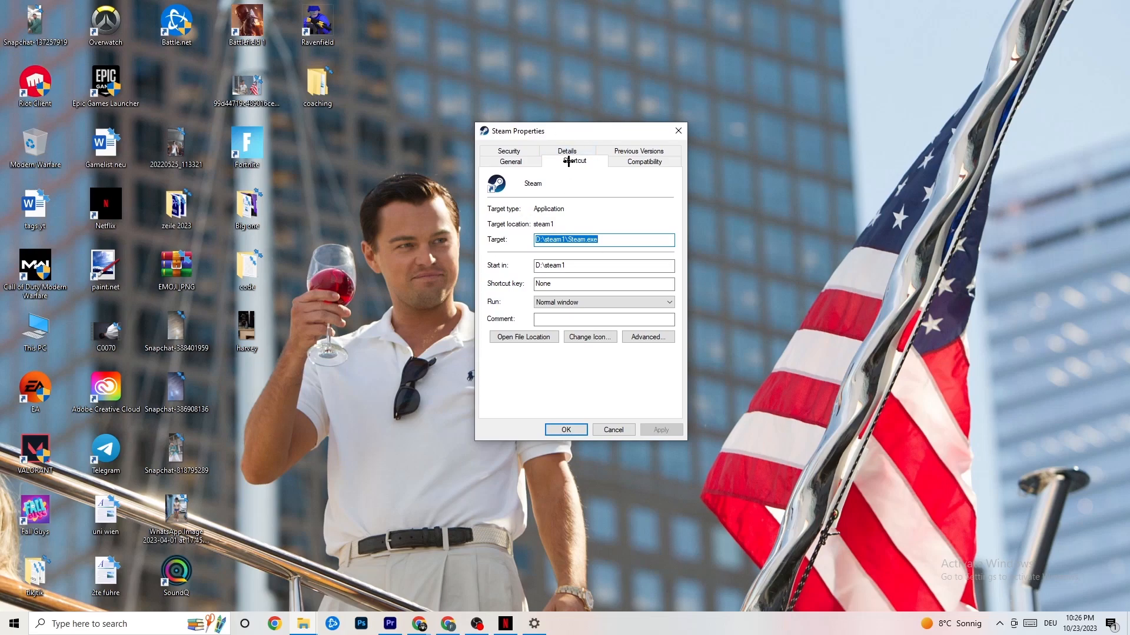
click(613, 160)
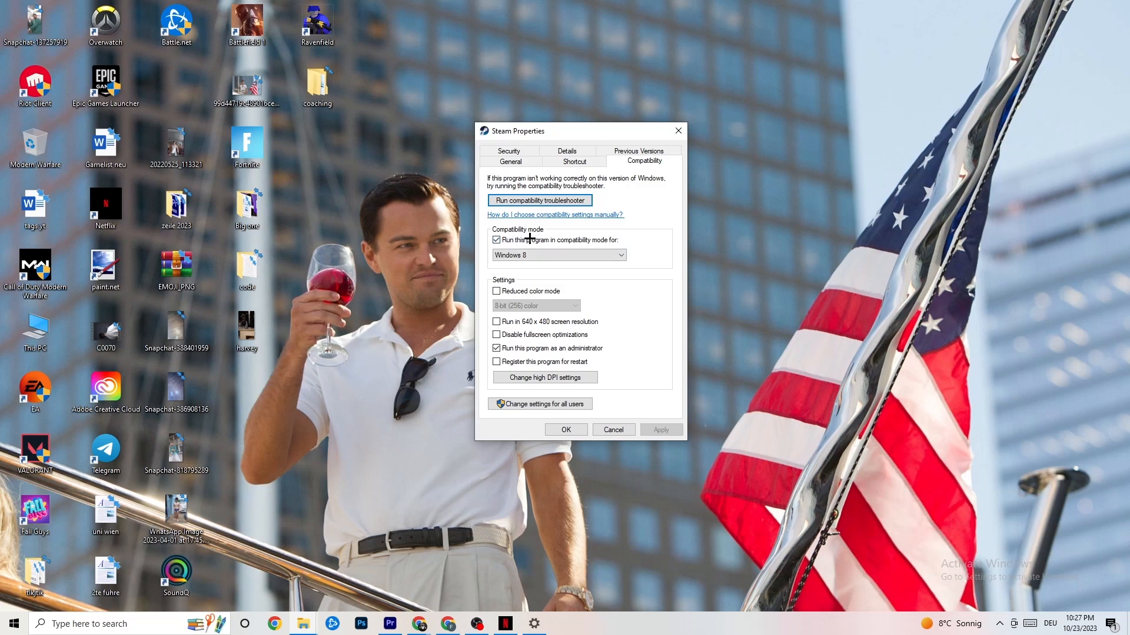
click(496, 240)
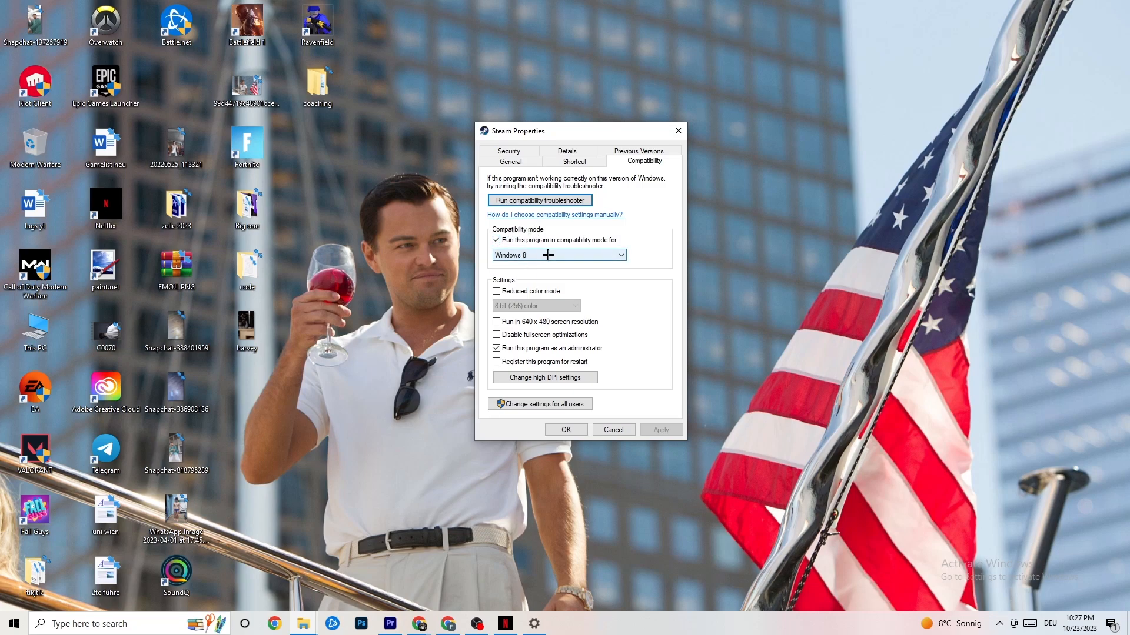
click(548, 254)
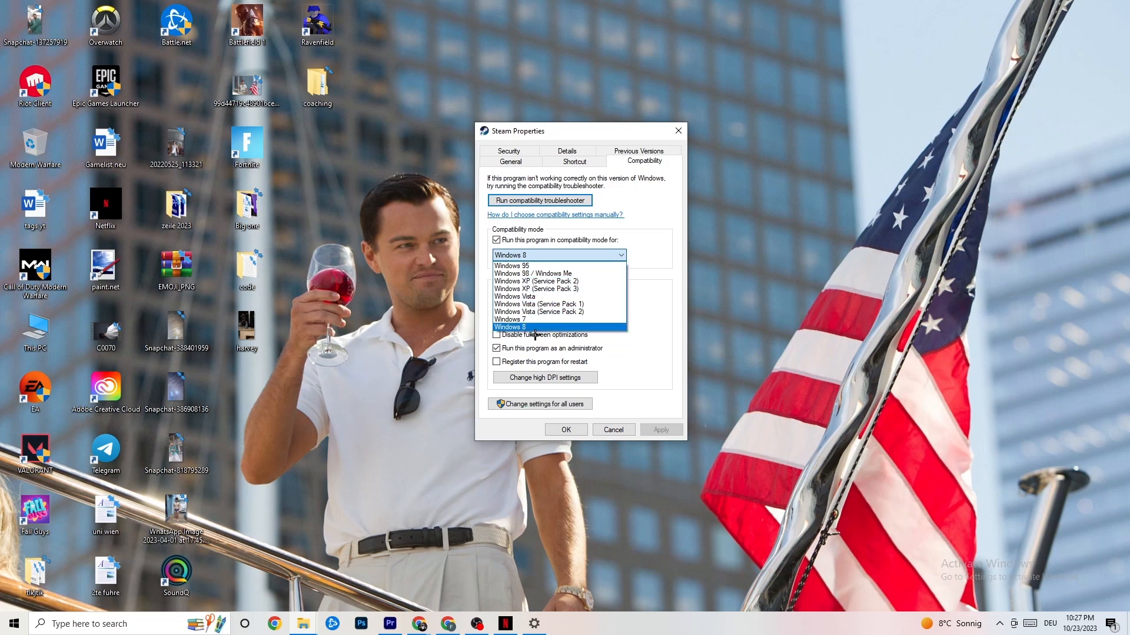
click(641, 260)
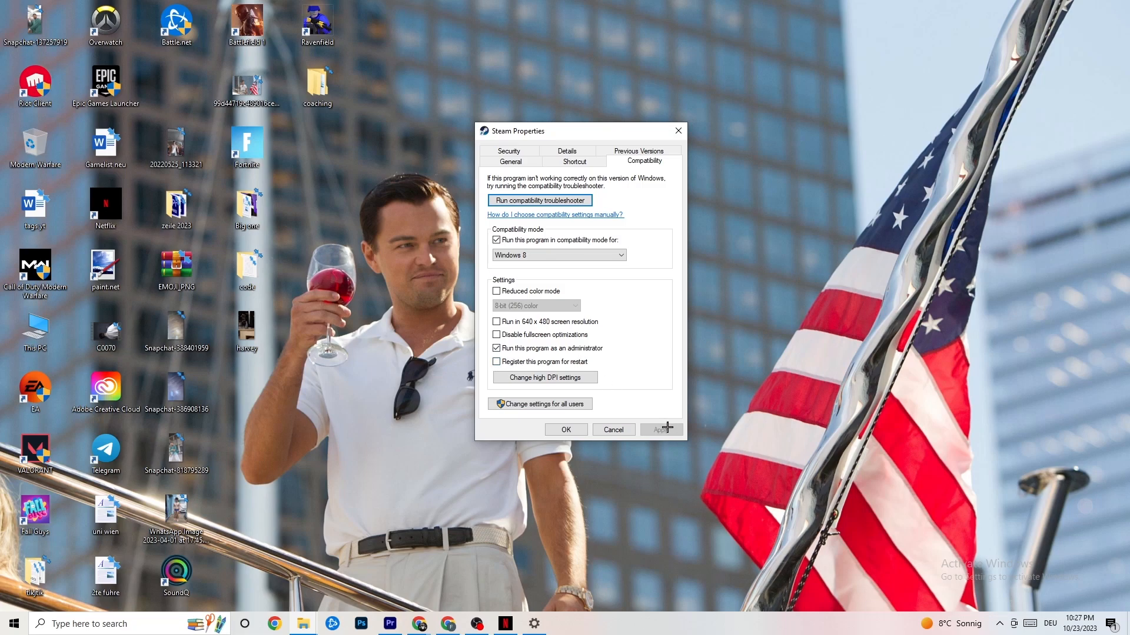
click(566, 430)
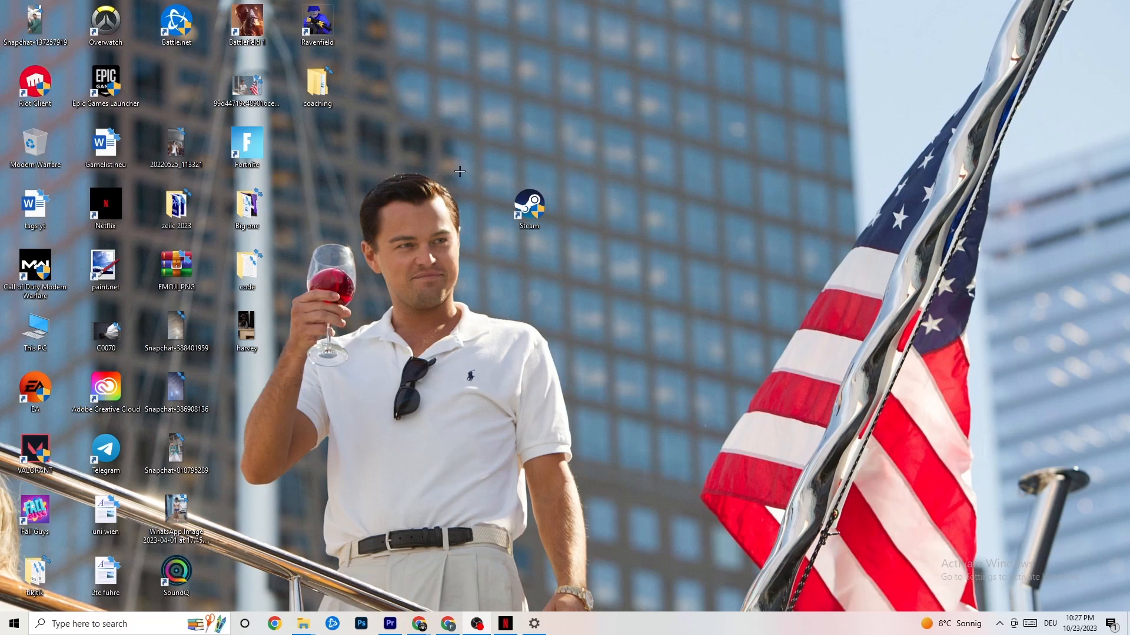
key(super)
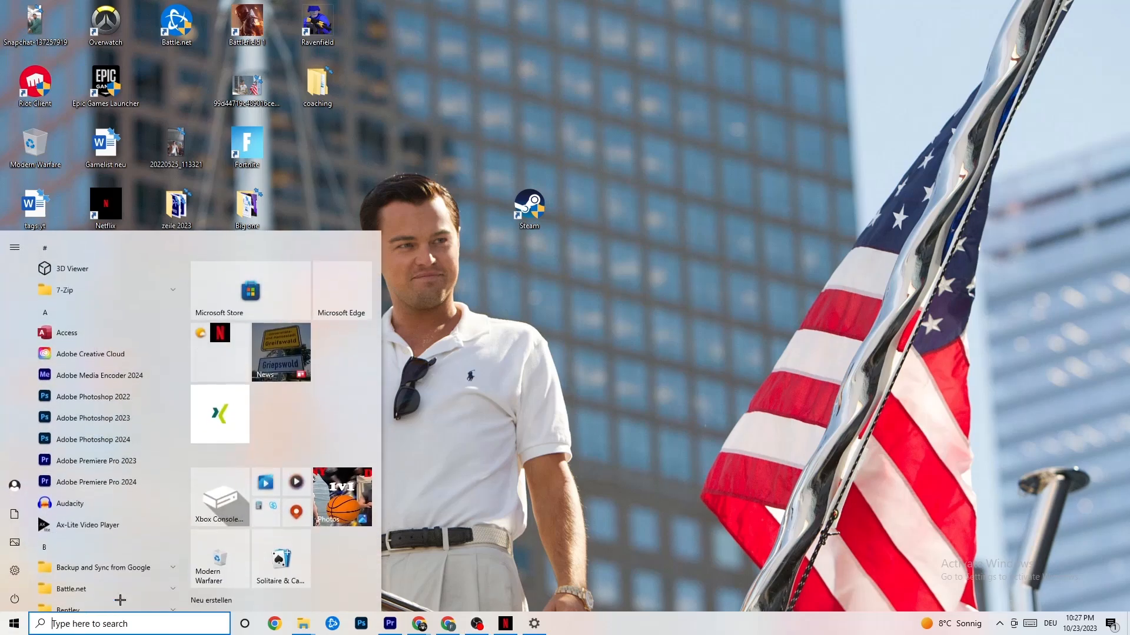
key(super)
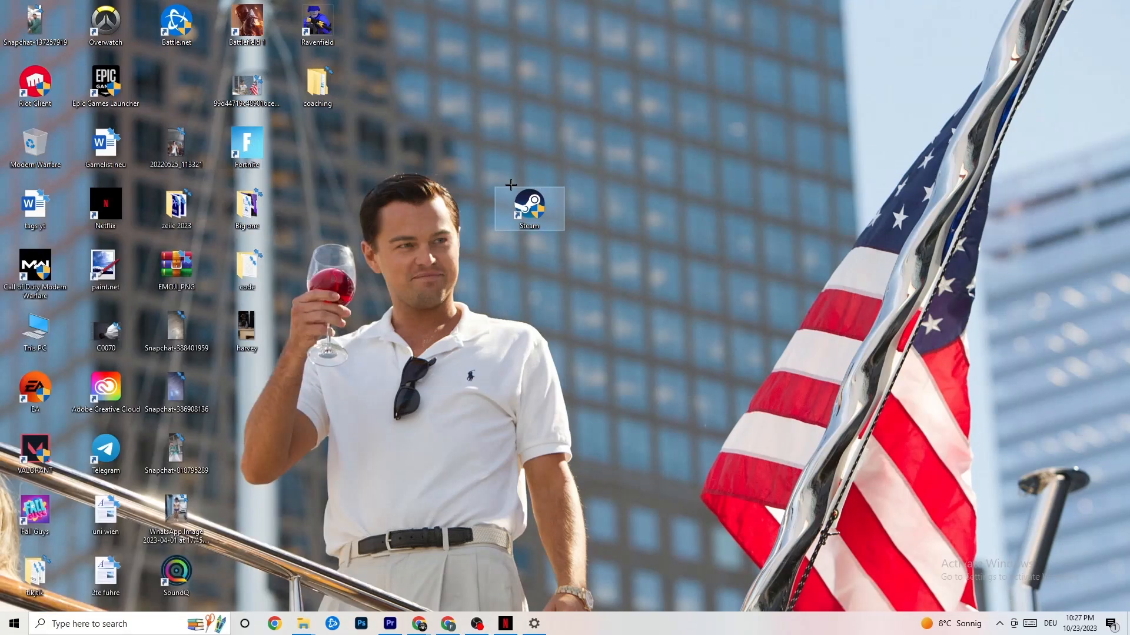
right_click(518, 213)
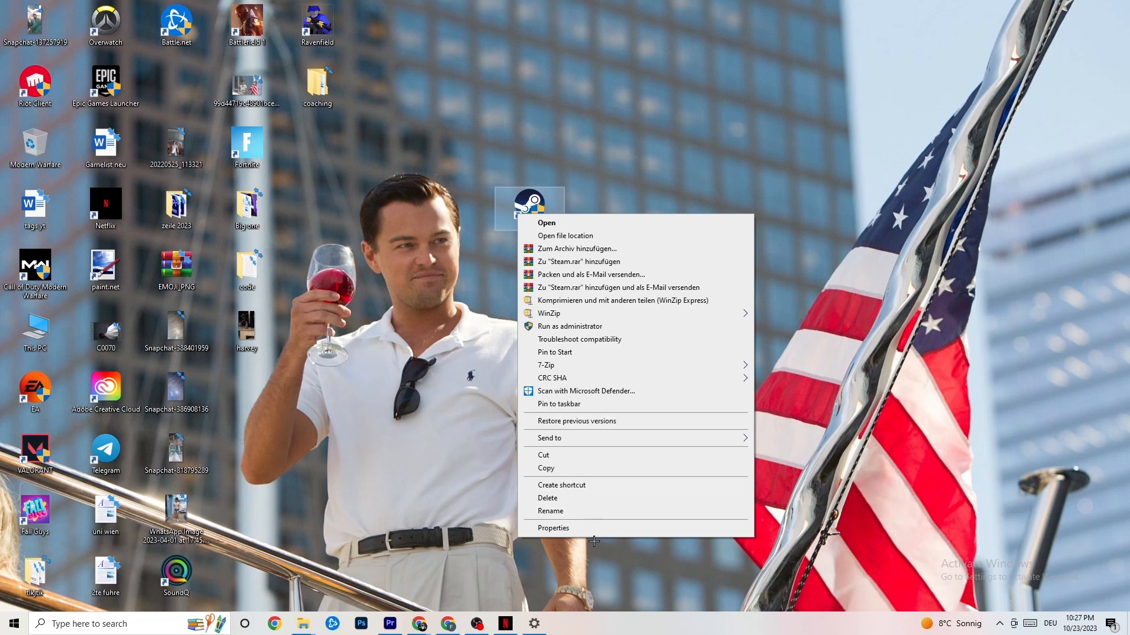
click(457, 280)
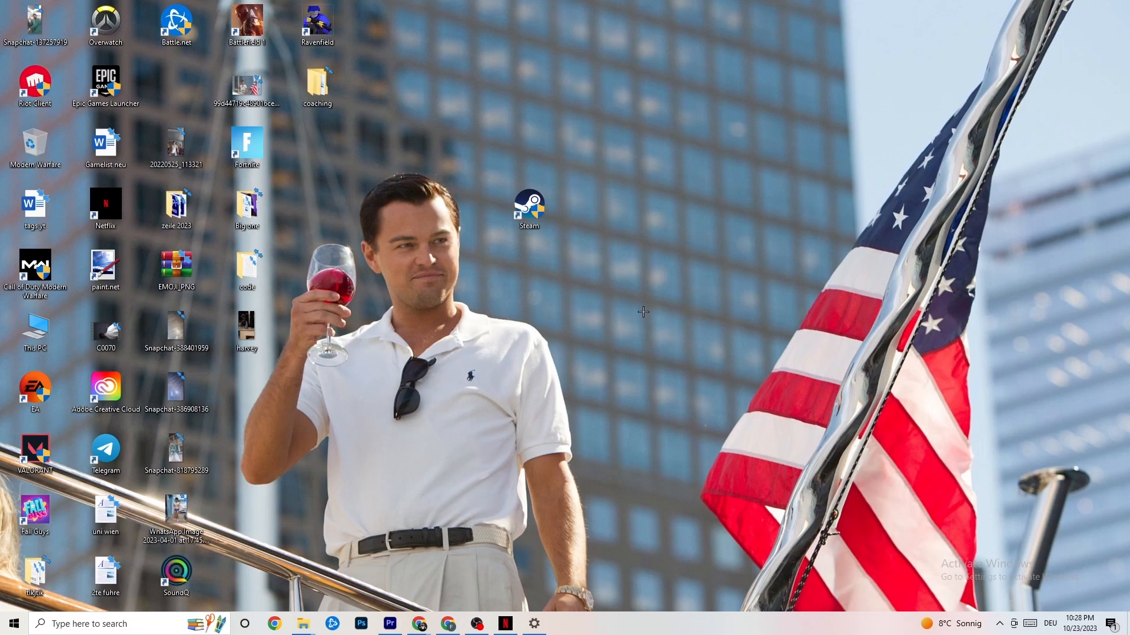
Step: Open Task Manager maximized and look at the actions available for the running Google Chrome app
right_click(627, 632)
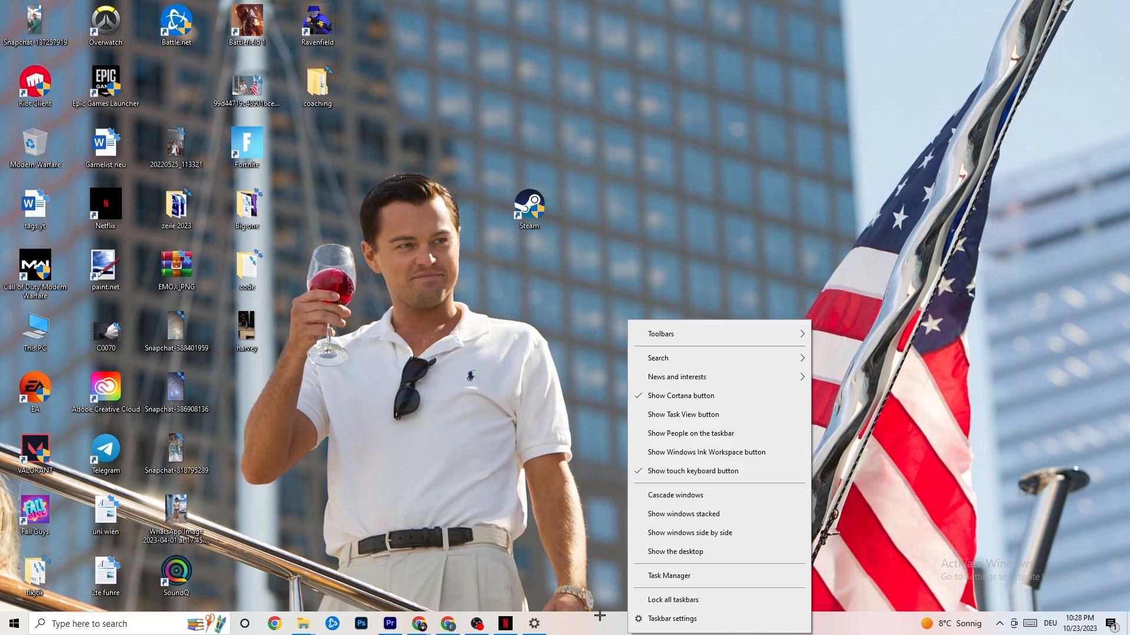
click(678, 577)
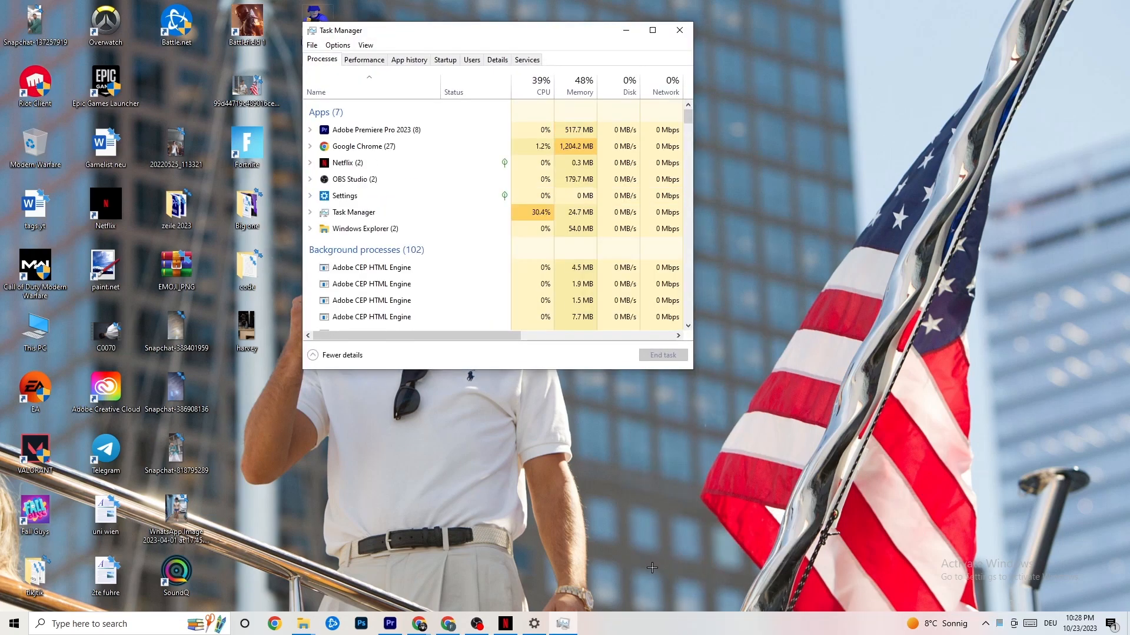
click(652, 30)
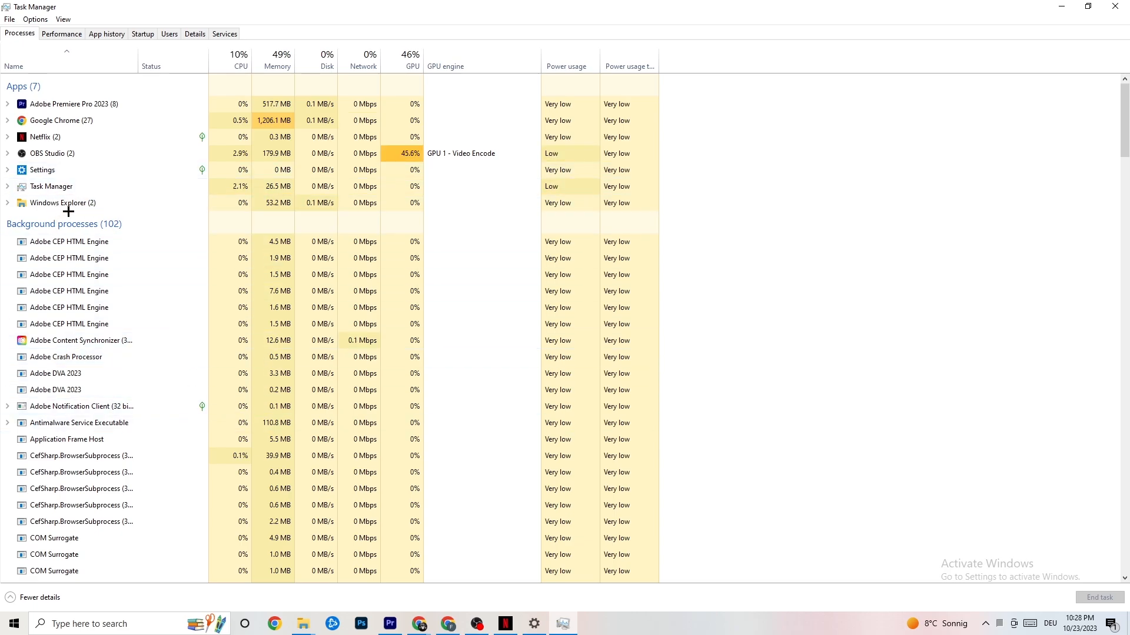
right_click(83, 120)
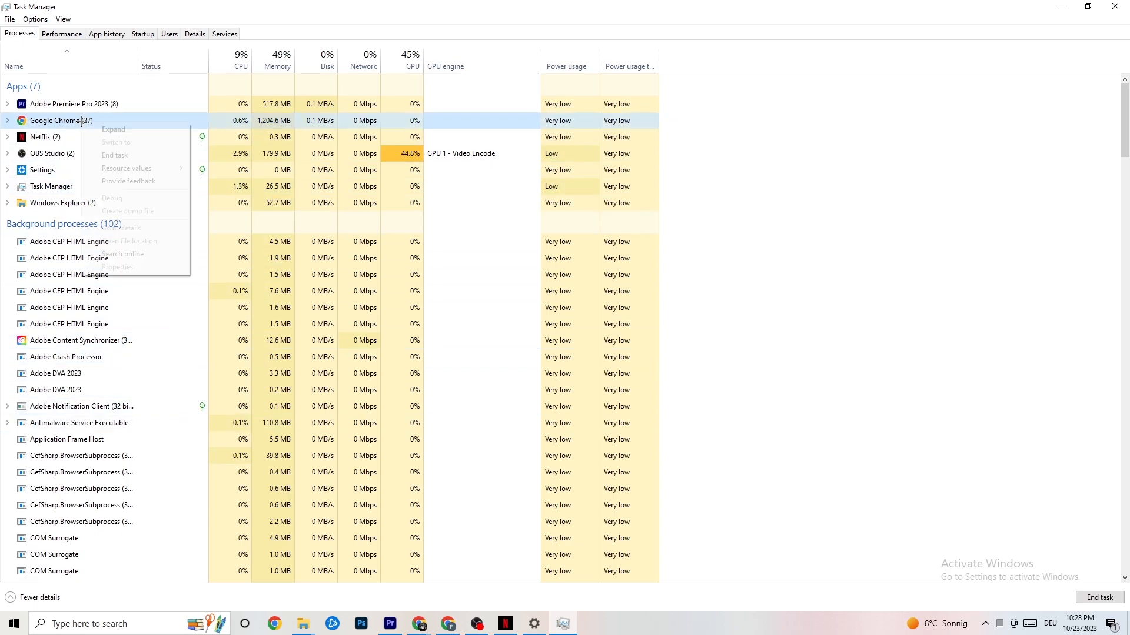
click(794, 144)
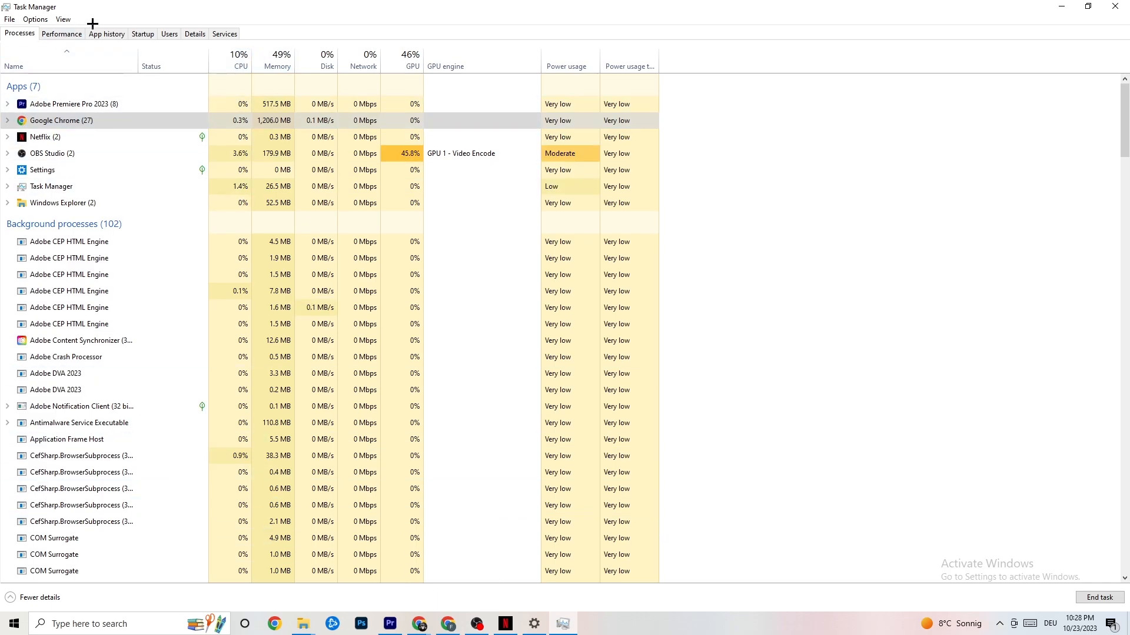
Step: View the priority options for the Adobe Premiere Pro process in Task Manager's detailed process list
click(194, 33)
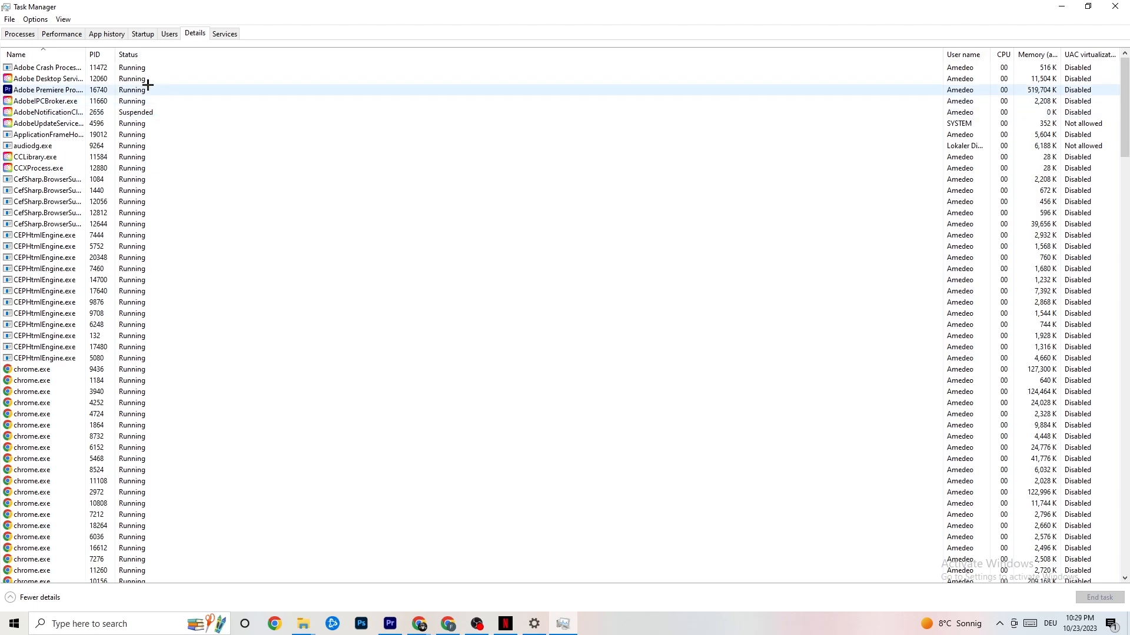
right_click(61, 92)
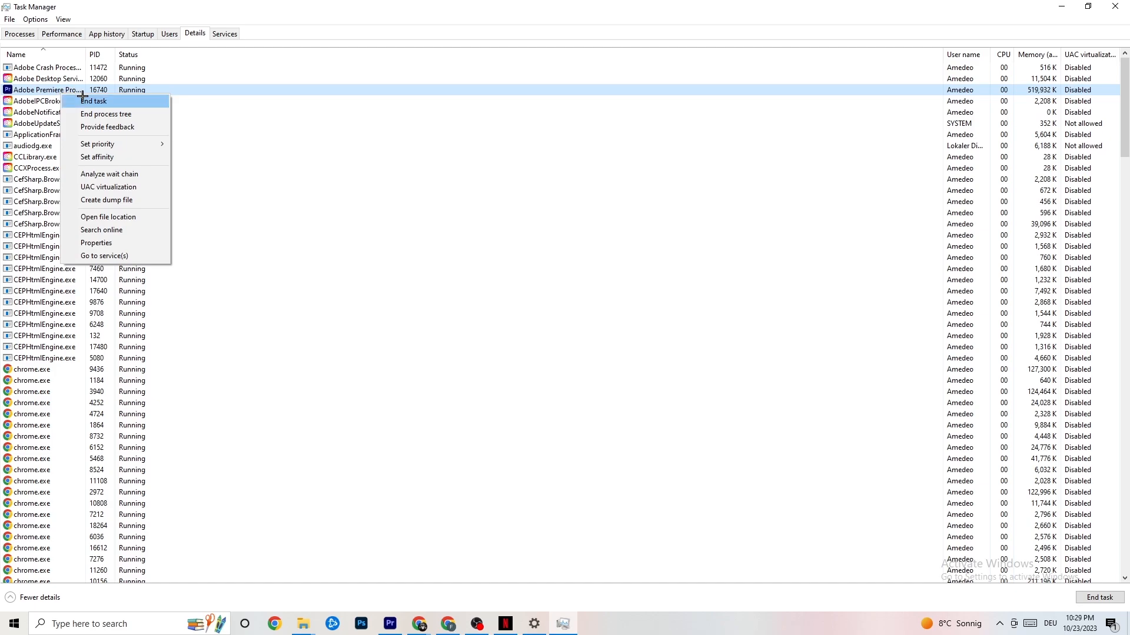
mouse_move(107, 145)
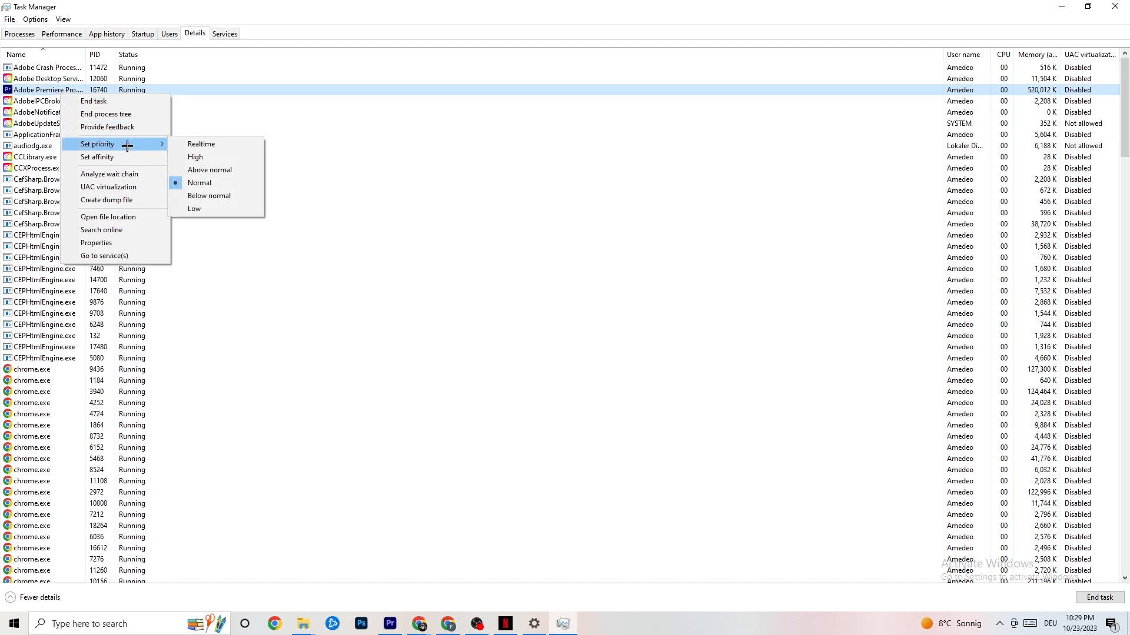
click(155, 138)
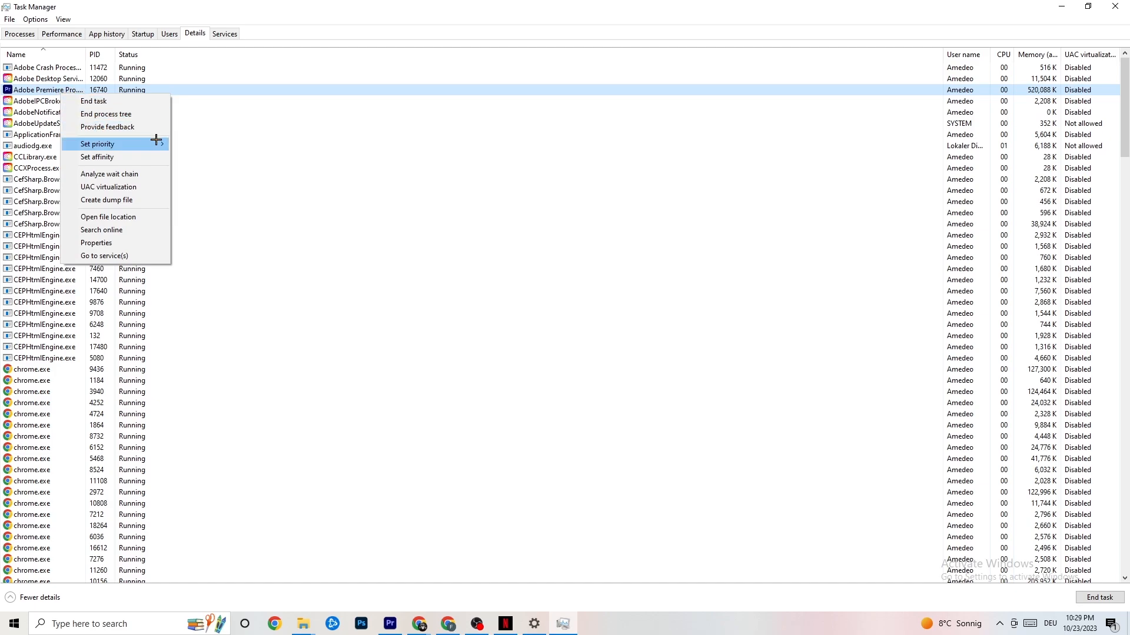
mouse_move(156, 139)
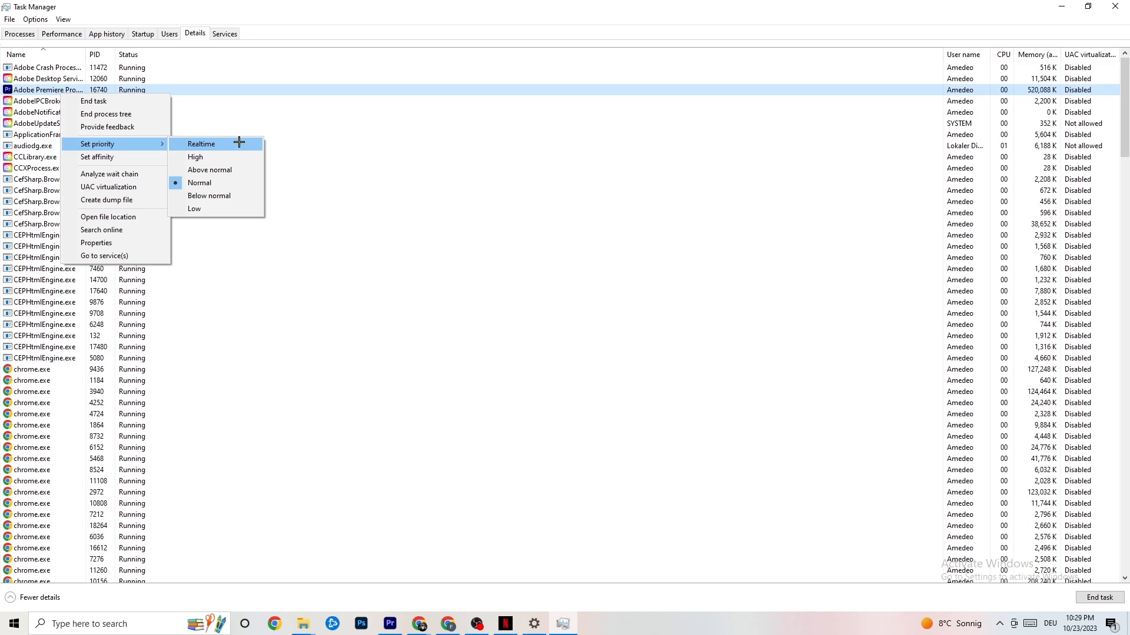
click(308, 123)
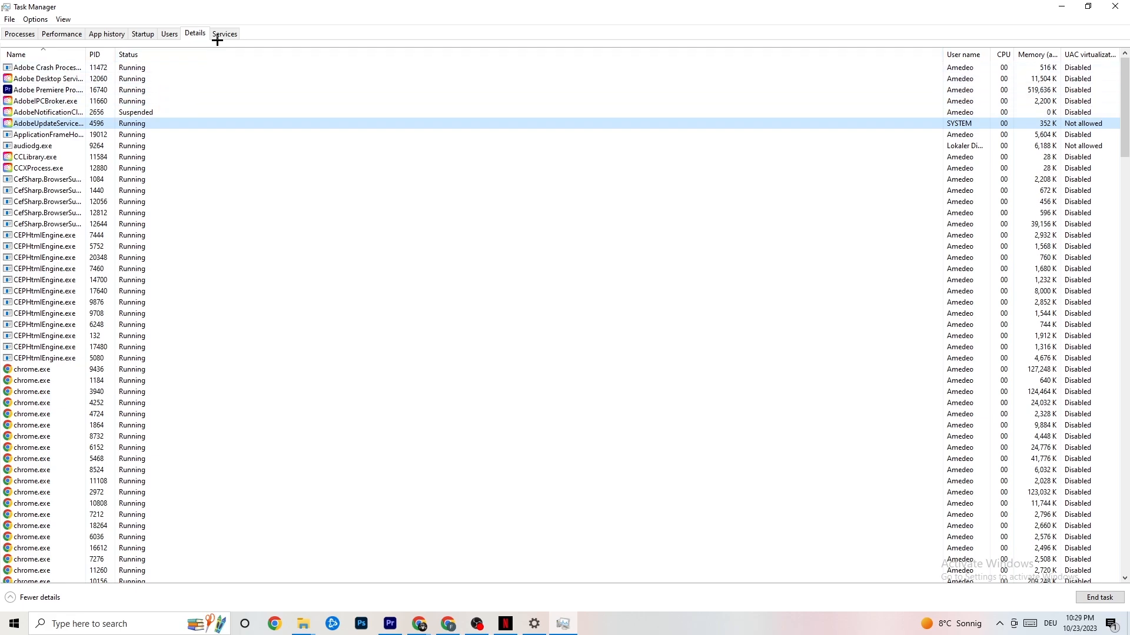
Step: Examine the startup apps and the actions available for Razer Synapse, and close Task Manager
click(143, 34)
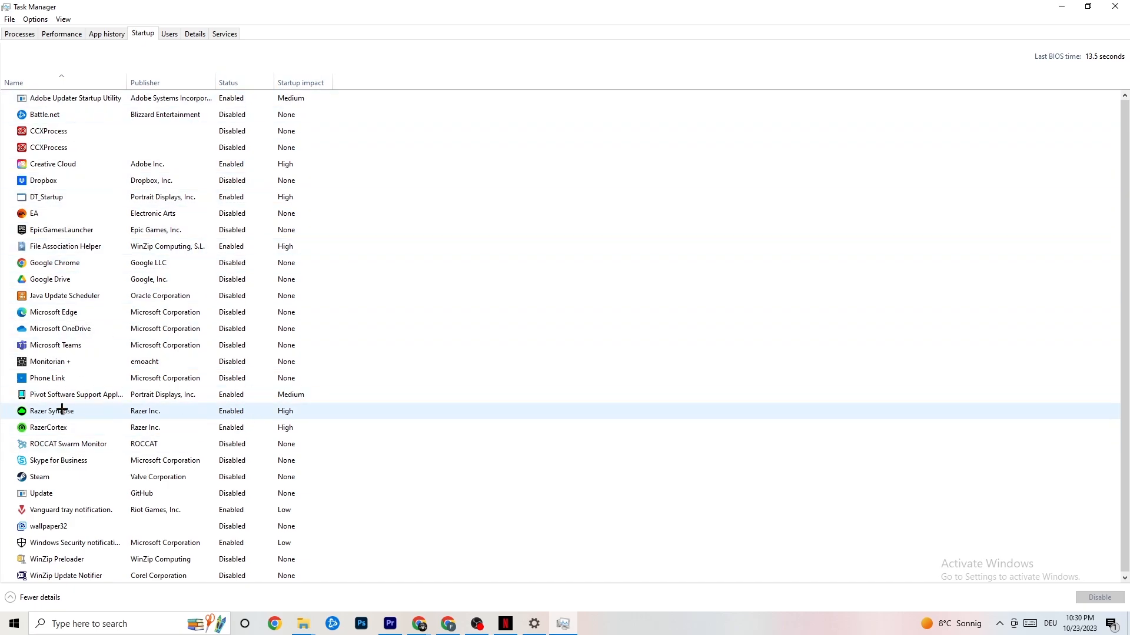
right_click(229, 412)
click(583, 59)
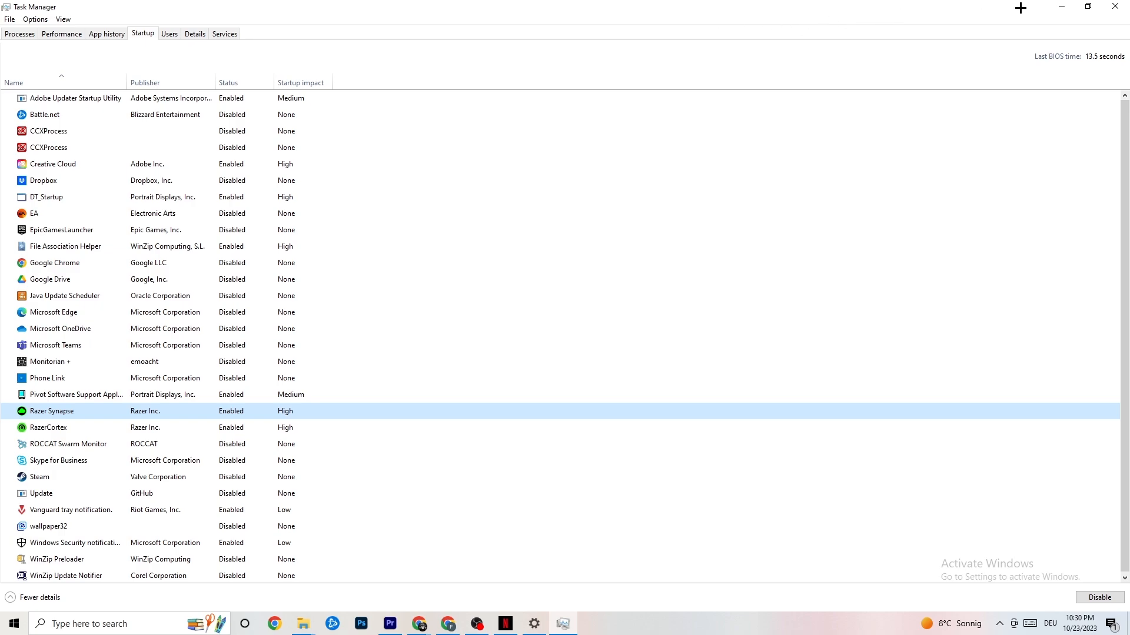
click(1108, 4)
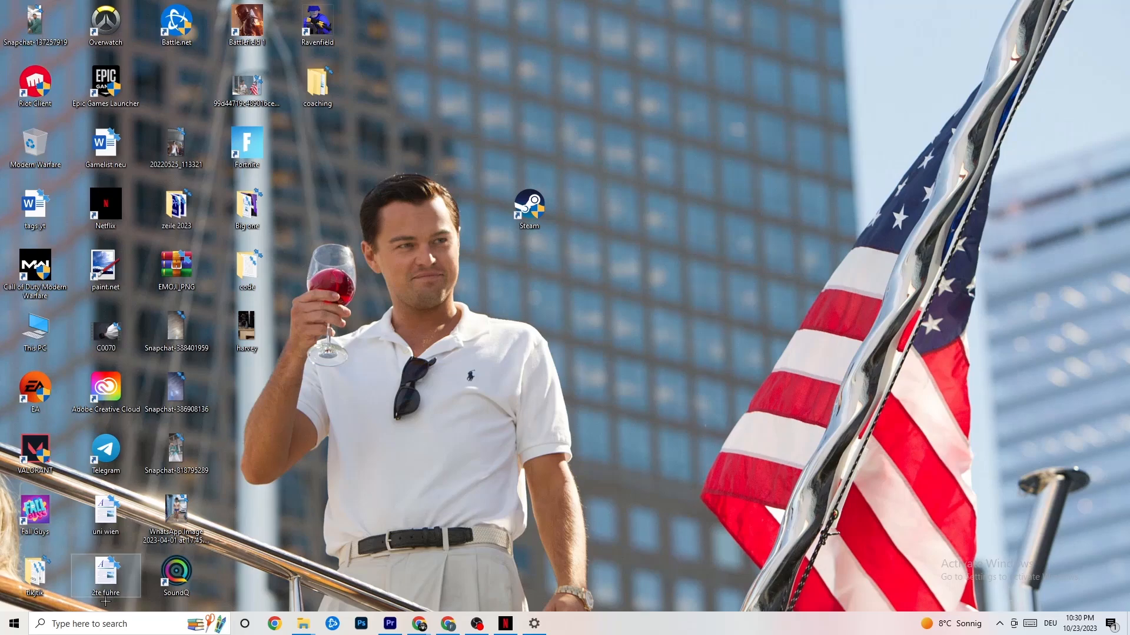
Step: Open the Windows display settings and view the scaling options for text, apps and other items
click(9, 629)
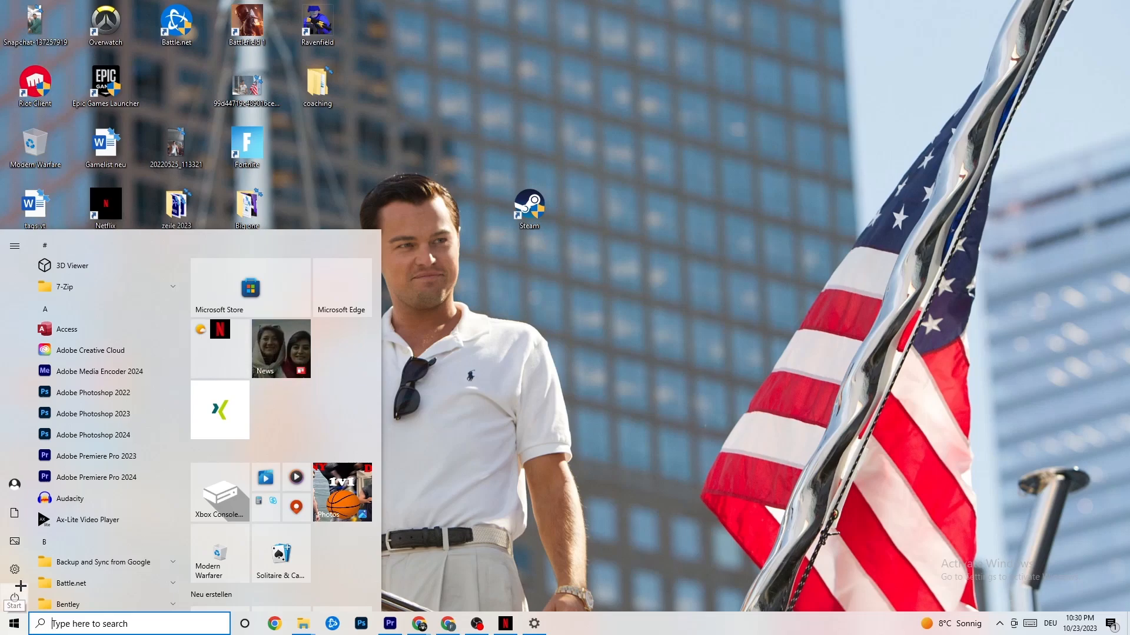
click(15, 569)
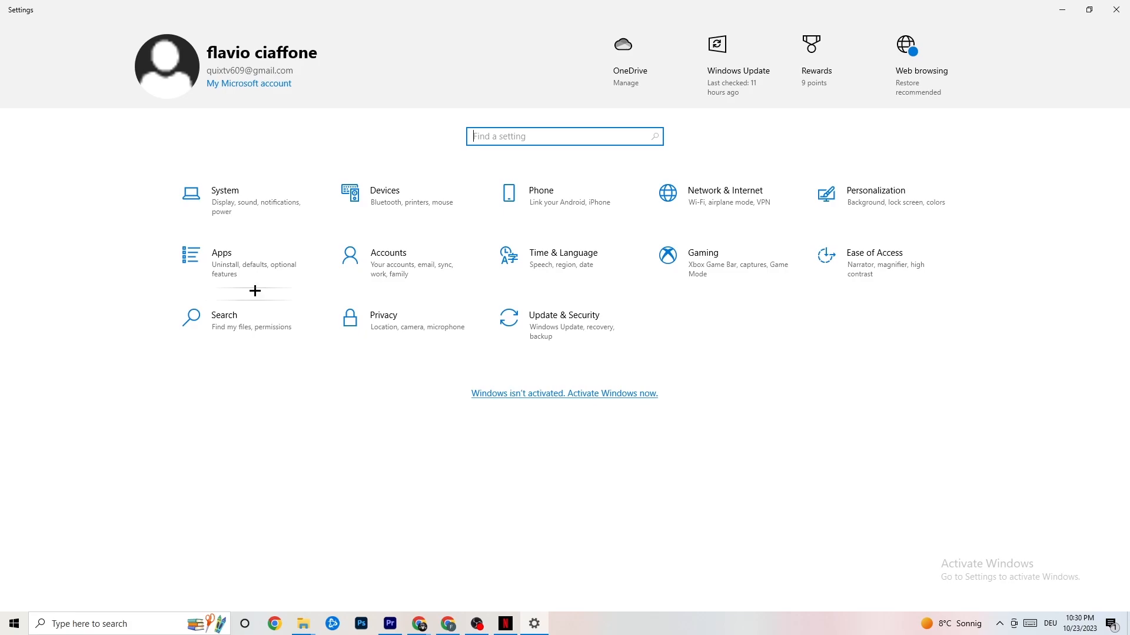
click(246, 196)
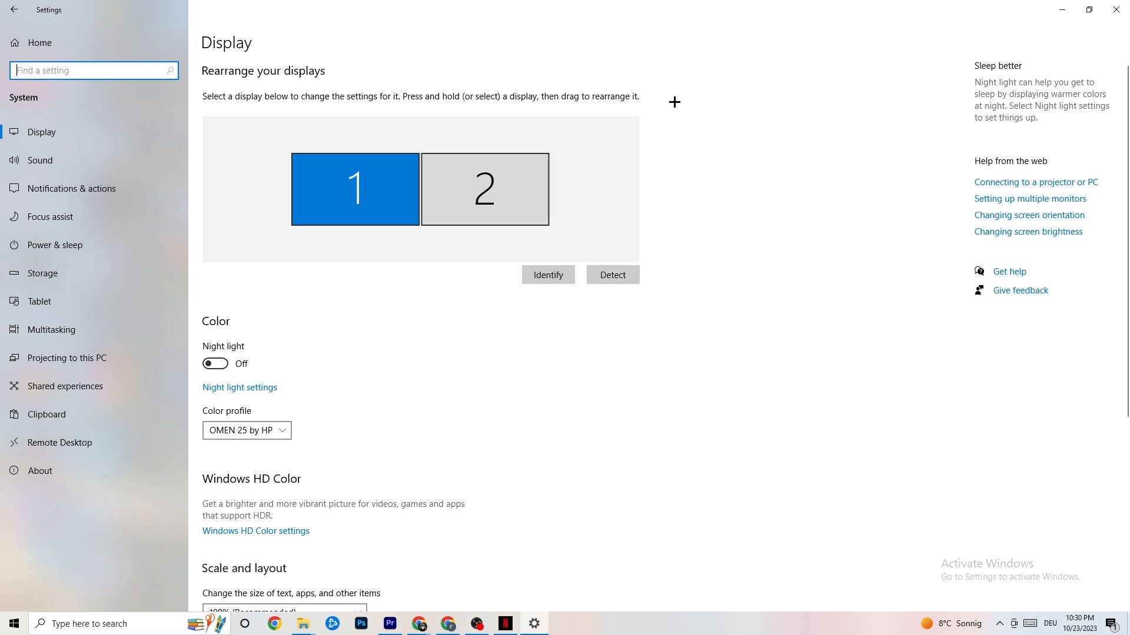
scroll(549, 132, down, 5)
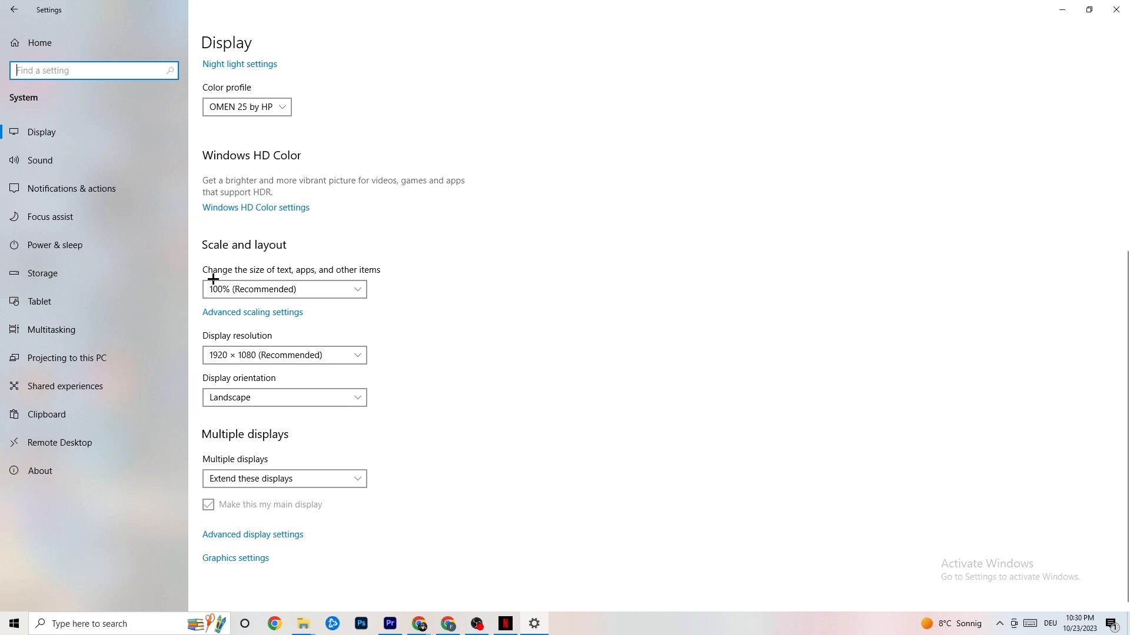
click(330, 289)
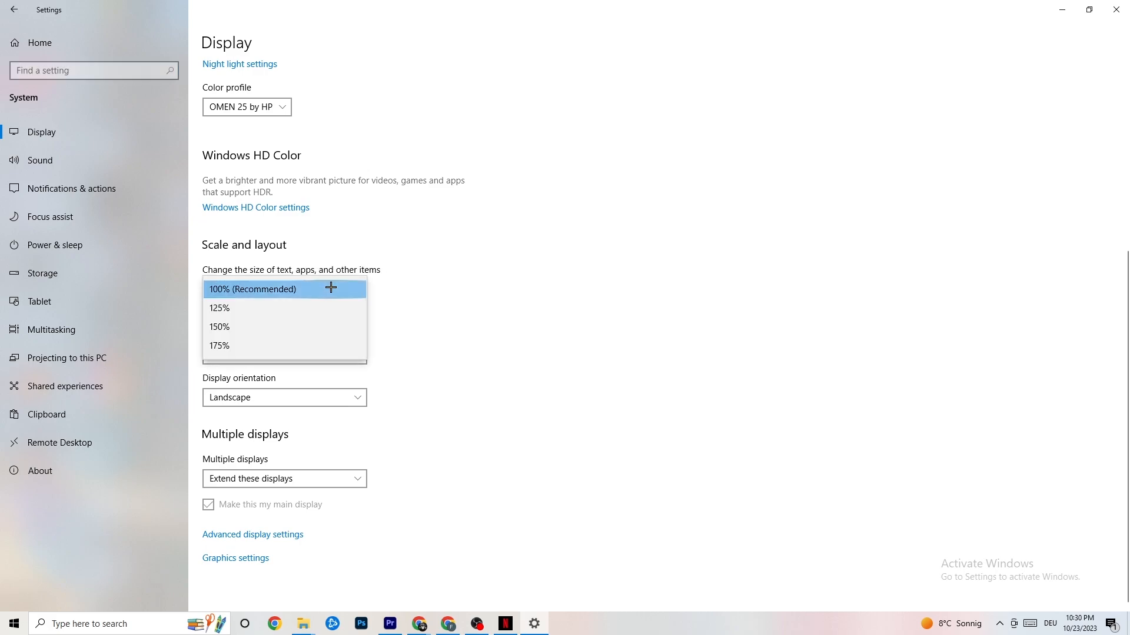
click(447, 229)
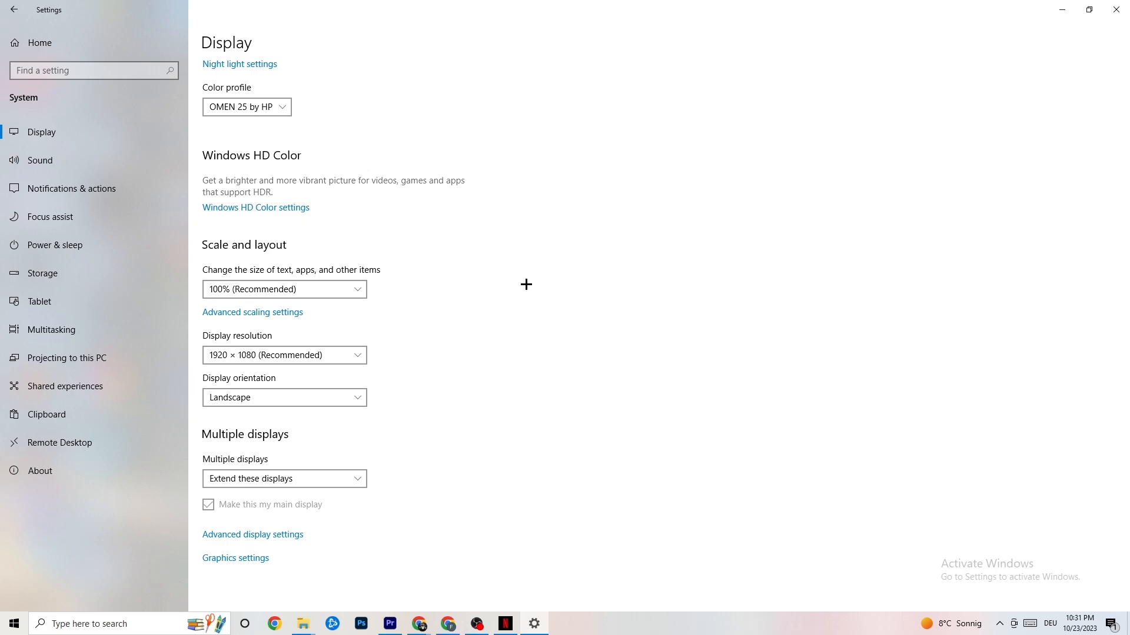
Step: Open the additional power settings from Power & sleep, view the available power plans, and close Power Options
click(70, 243)
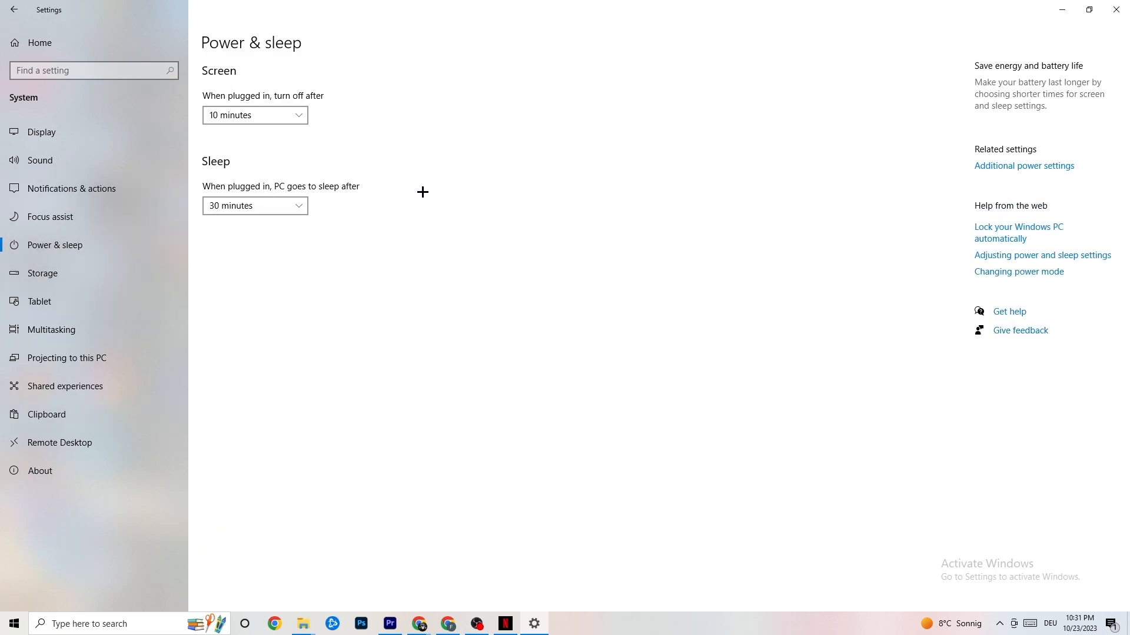
click(1046, 160)
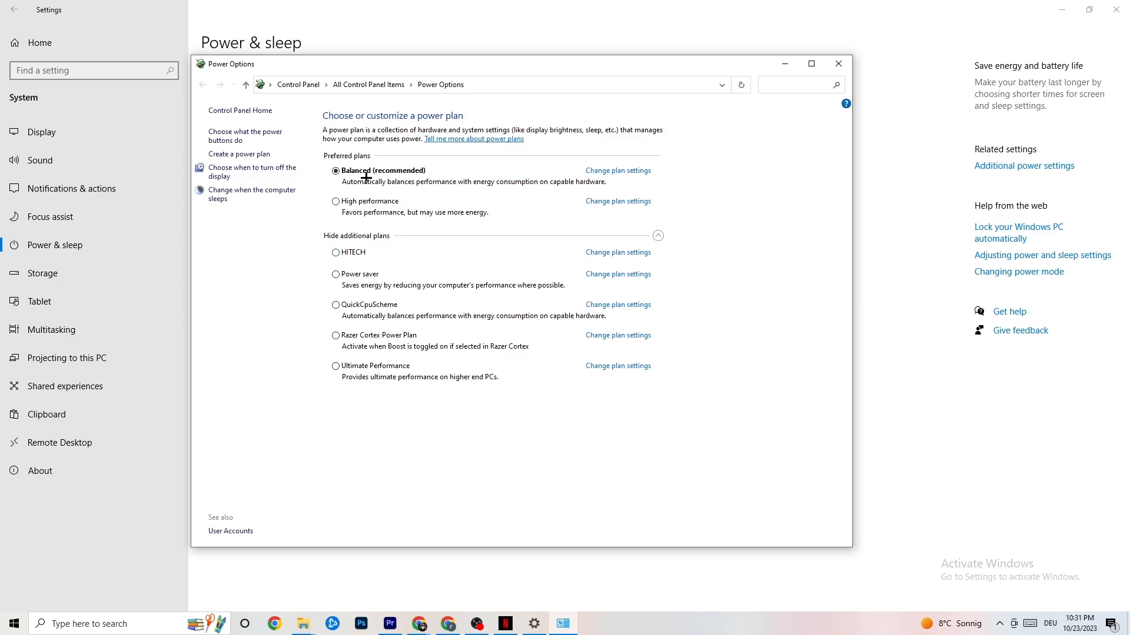
click(838, 64)
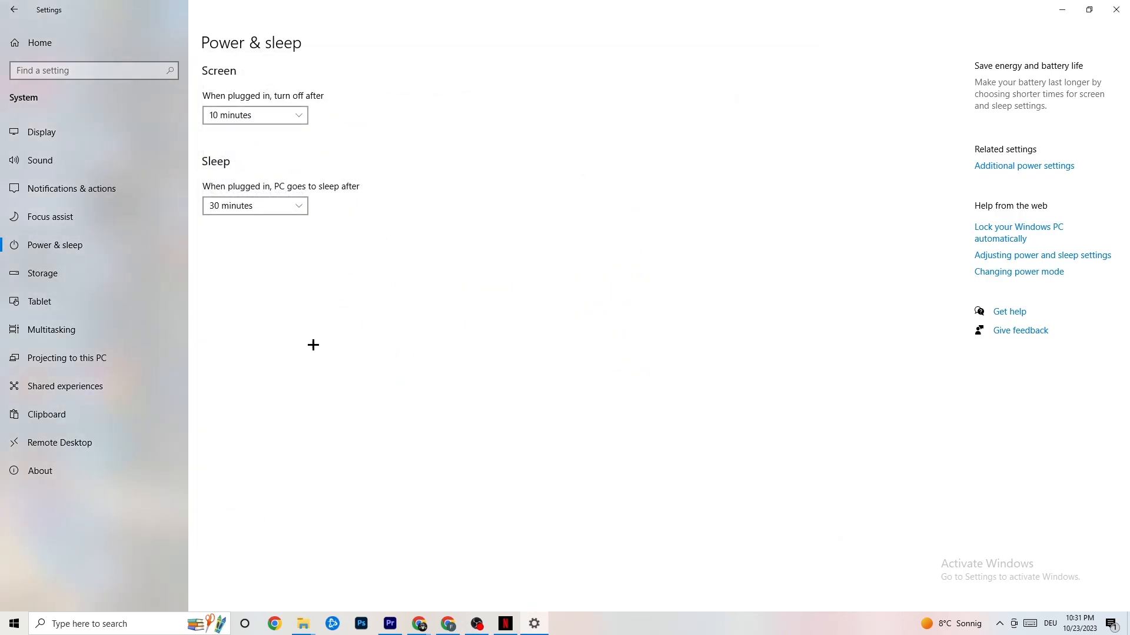
Step: Open the Storage Sense configuration from the Storage settings and choose to run it every week
click(89, 284)
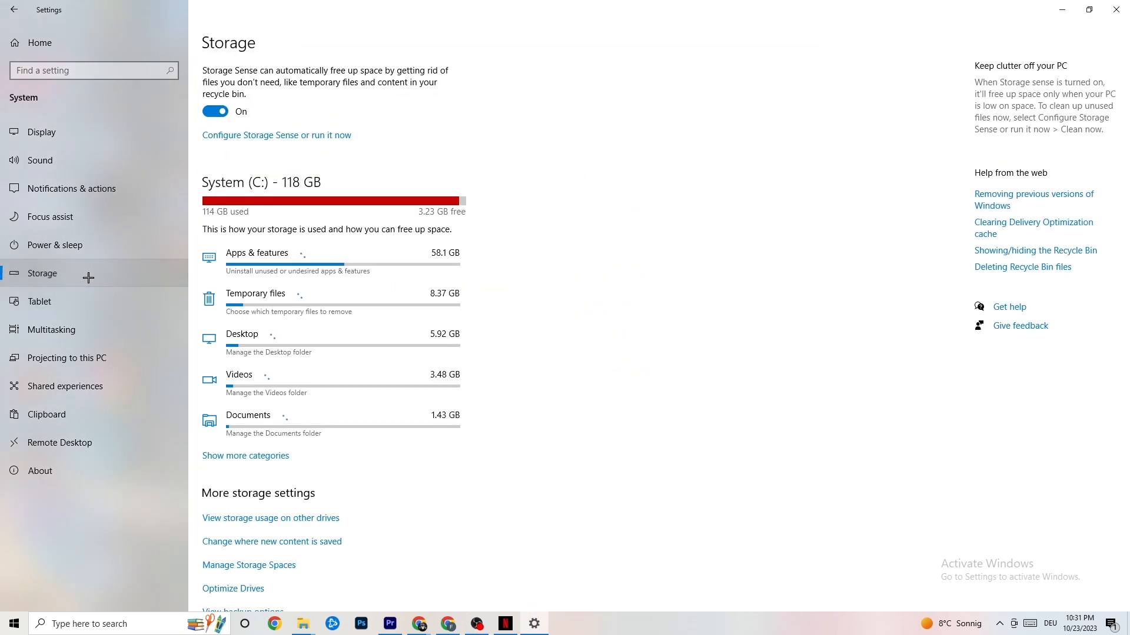
click(267, 137)
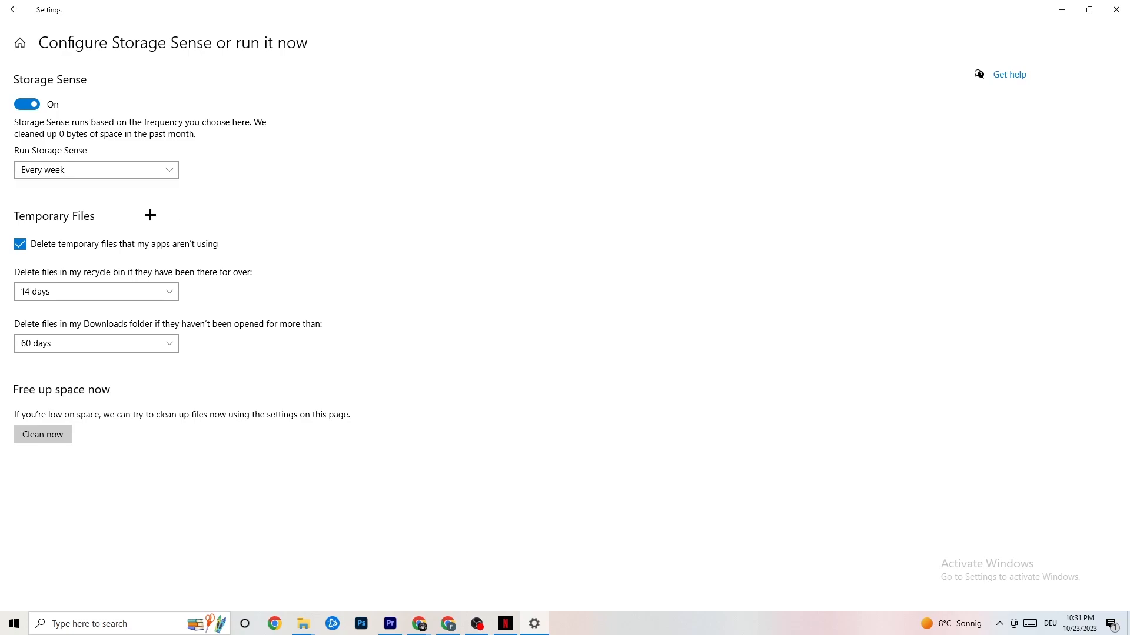
click(126, 170)
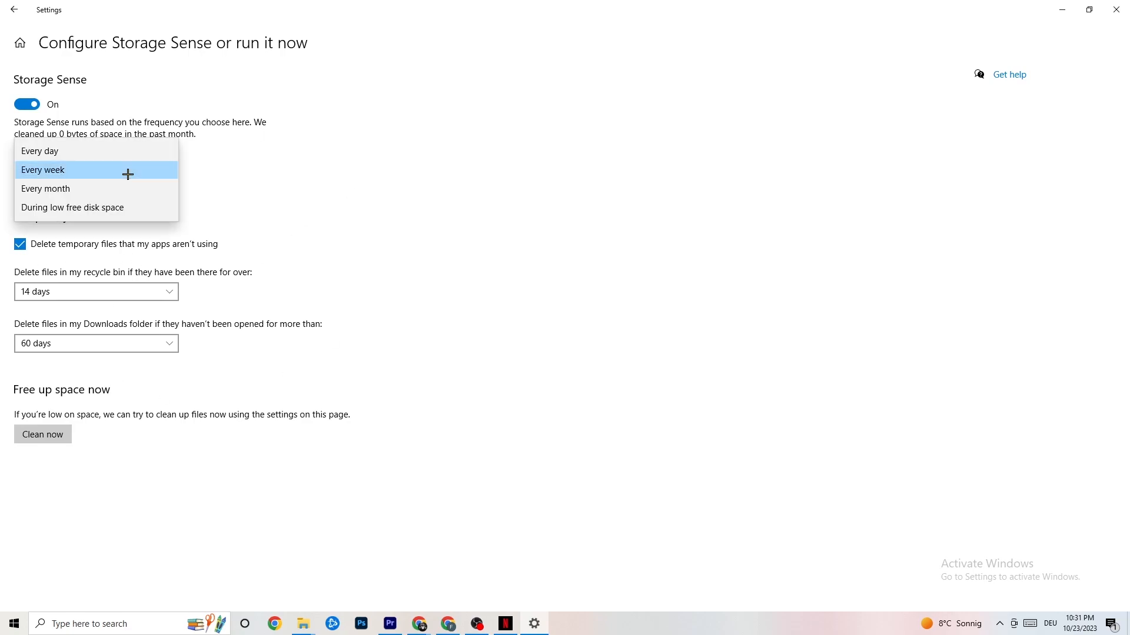
click(126, 171)
click(171, 174)
click(174, 178)
Step: Check the recycle bin deletion interval options, start the Storage Sense cleanup now, and leave the configuration page
click(133, 288)
click(134, 288)
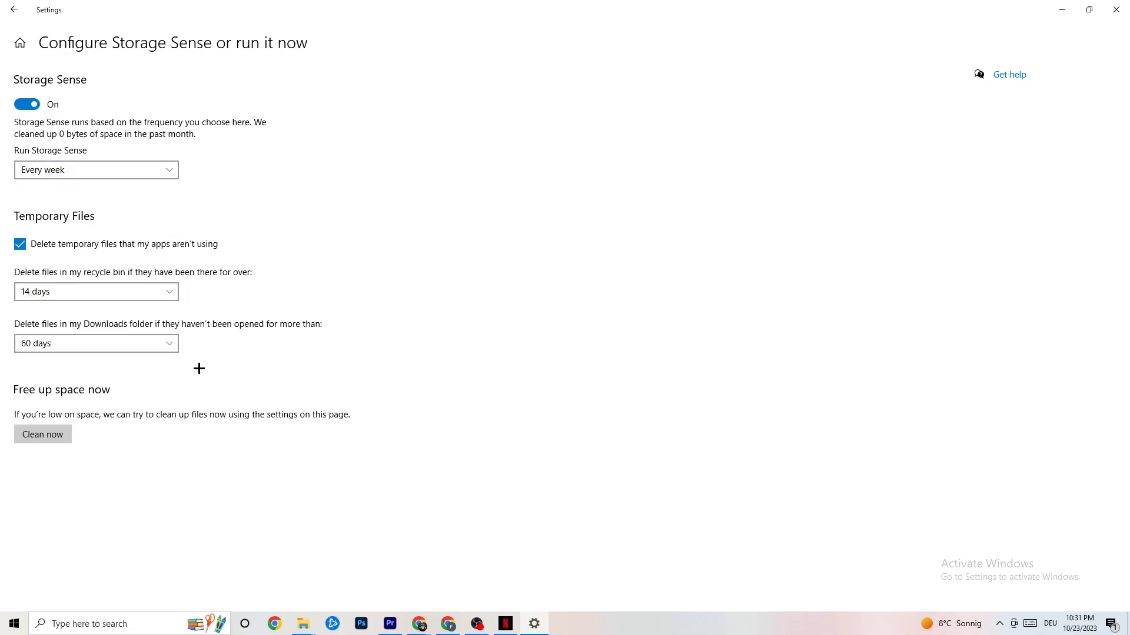
click(43, 434)
click(11, 7)
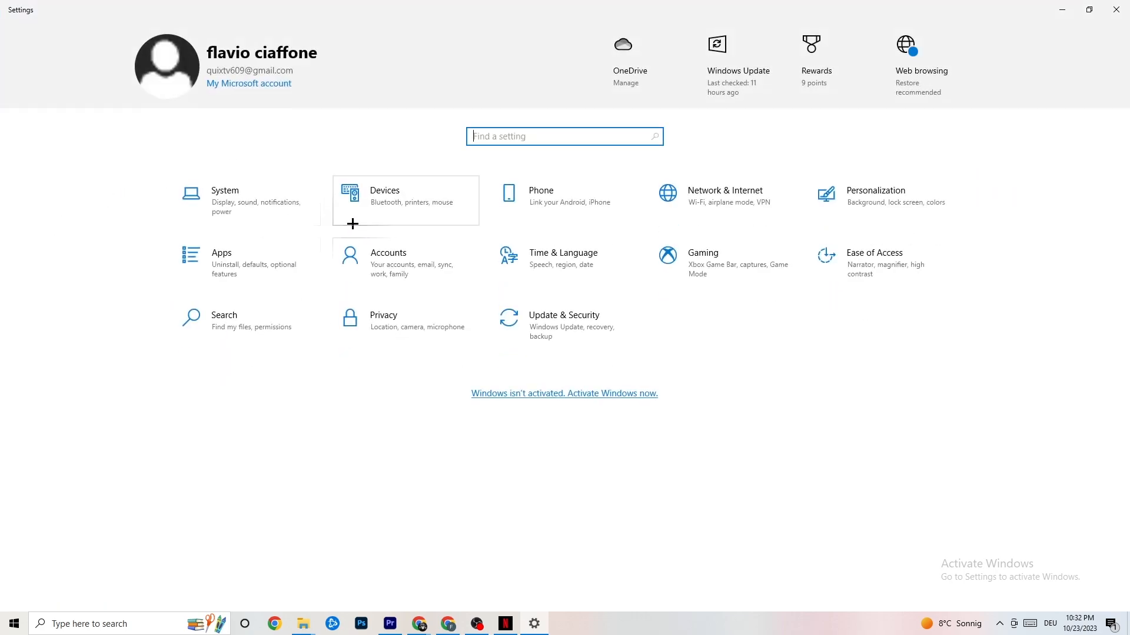
Step: Examine the Gaming settings for Captures and Game Mode, and return to the Settings home page
click(752, 268)
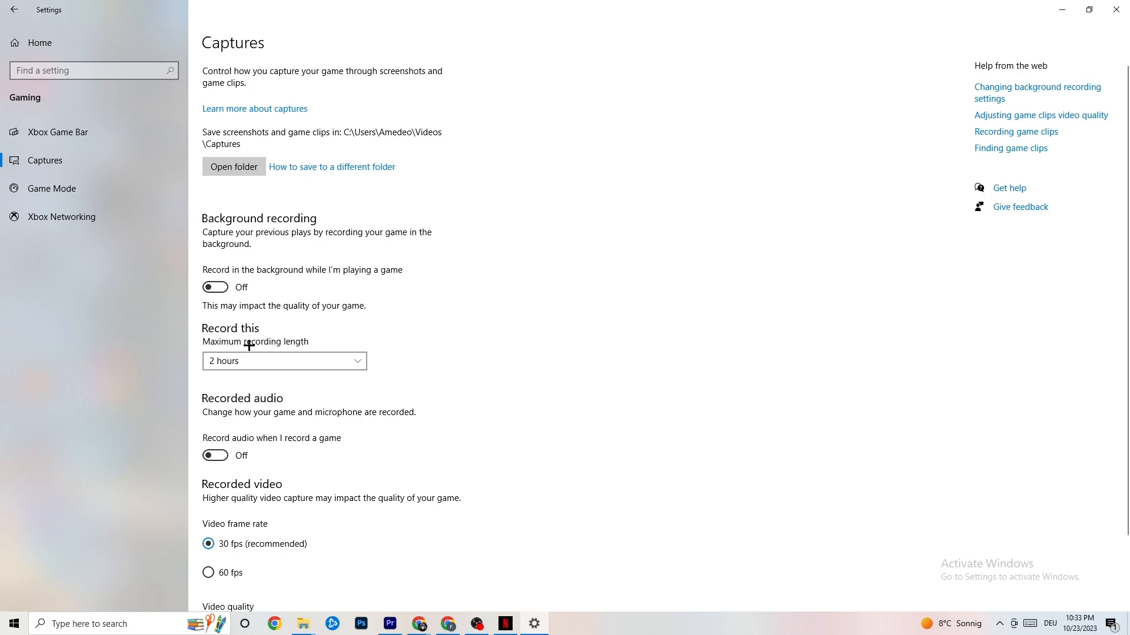
click(105, 198)
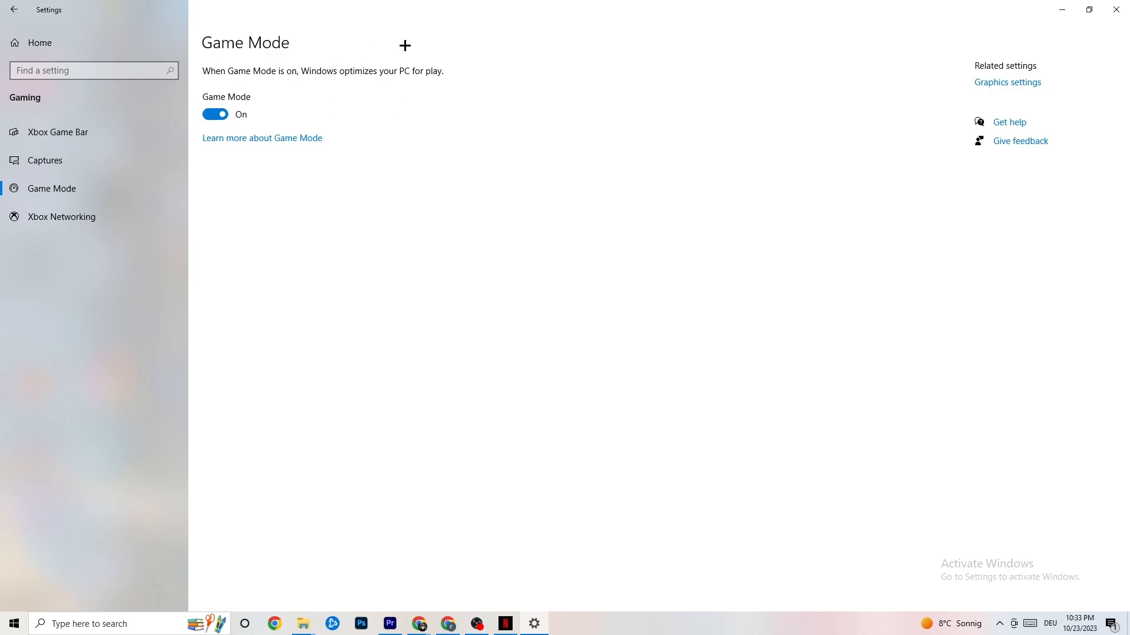
click(14, 9)
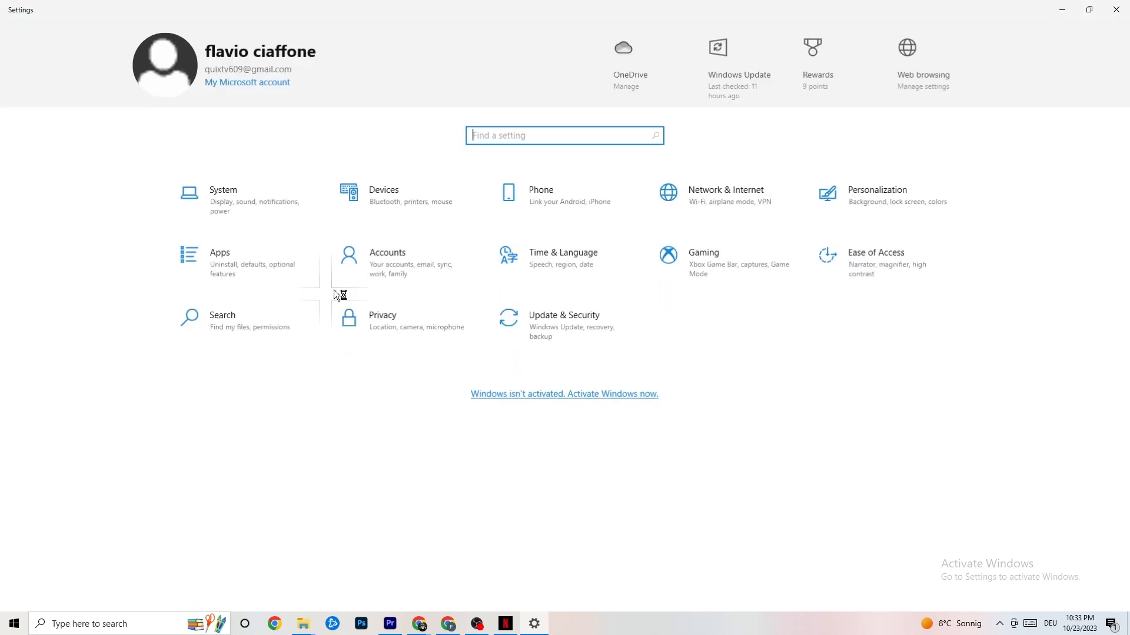
Step: View the Windows Update and Troubleshoot pages under Update & Security, and close Settings
click(592, 335)
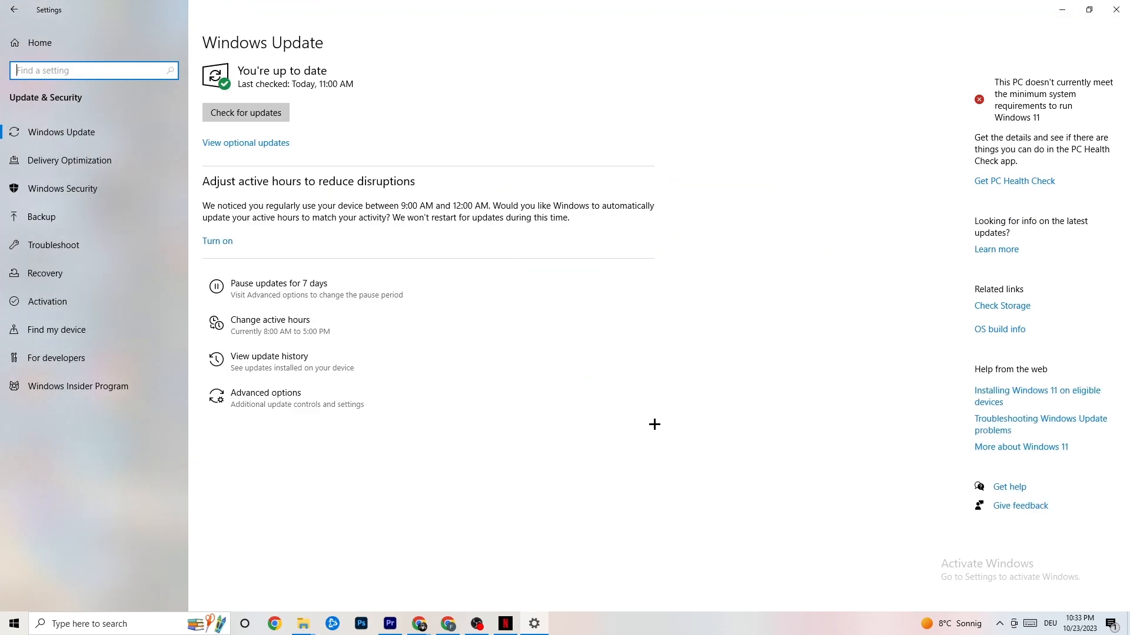
click(66, 241)
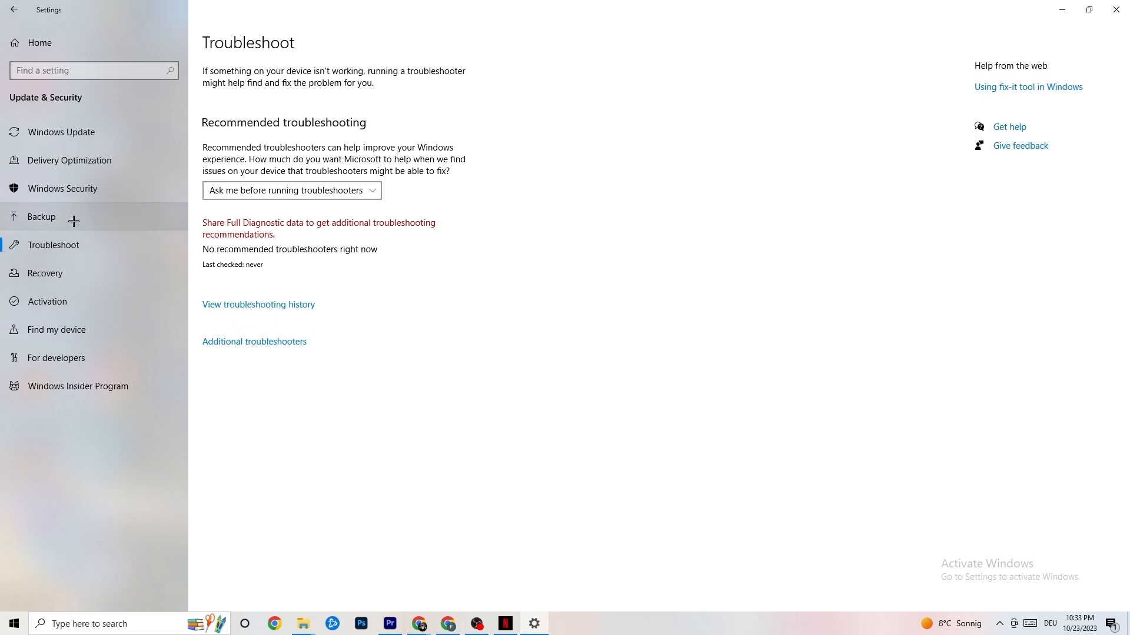
click(91, 133)
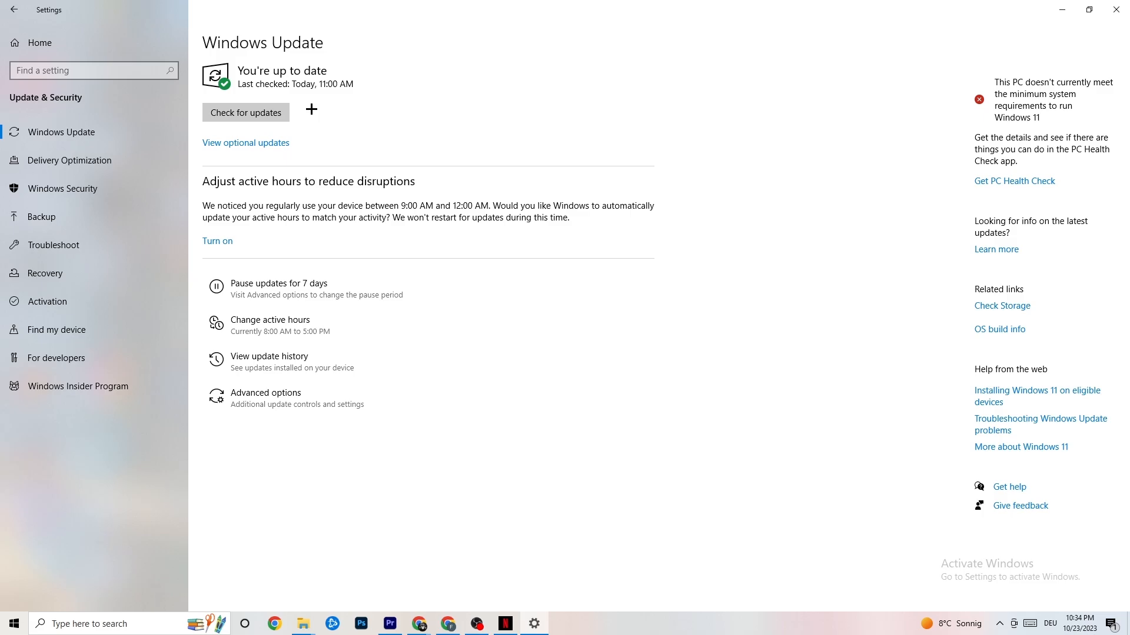
click(1103, 13)
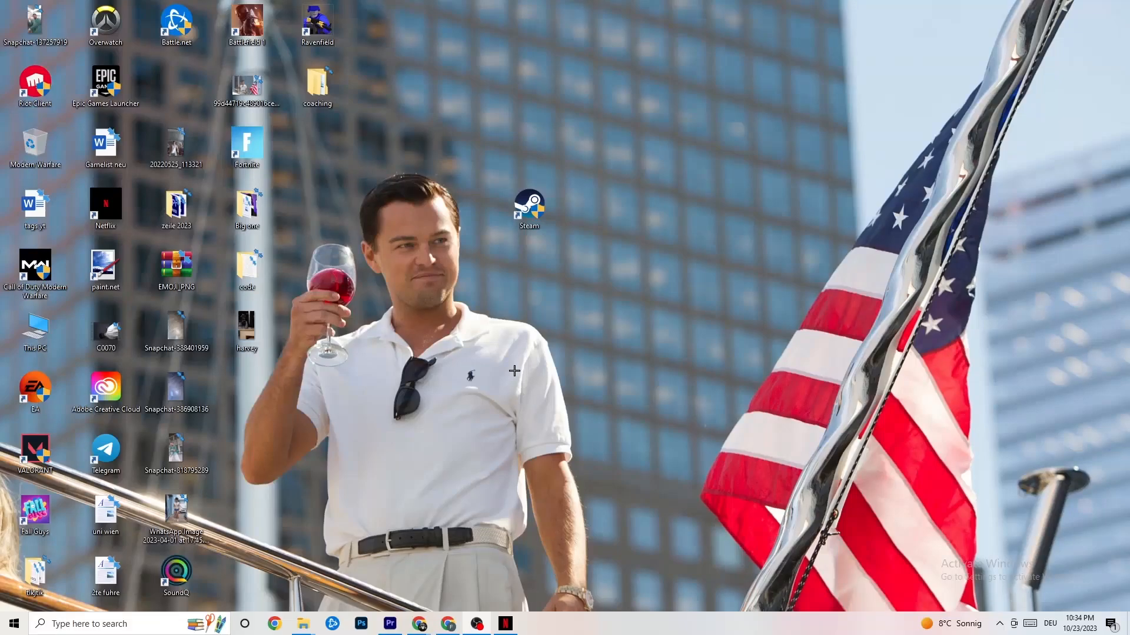